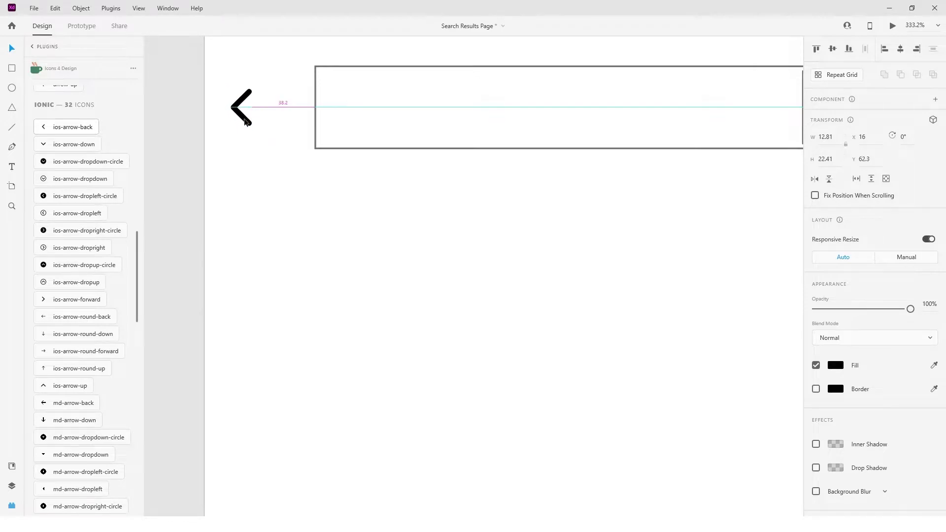
# - Fully round the corners of the search bar to radius 26 and of the small square inside it to radius 23
pyautogui.click(278, 135)
pyautogui.hotkey('ctrl', '0')
pyautogui.scroll(3, 526, 126)
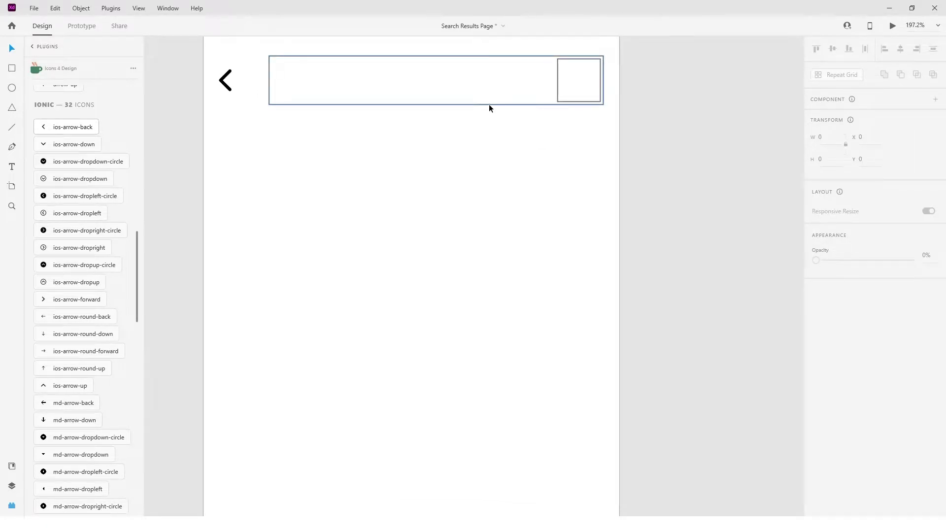
pyautogui.click(448, 104)
pyautogui.click(596, 70)
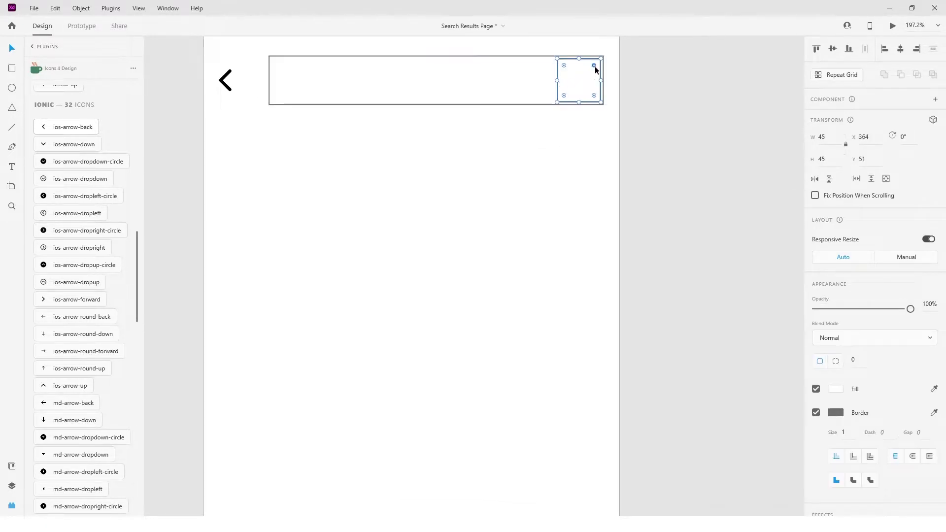
pyautogui.click(538, 123)
pyautogui.click(602, 80)
pyautogui.moveTo(598, 62); pyautogui.dragTo(575, 86)
pyautogui.click(439, 173)
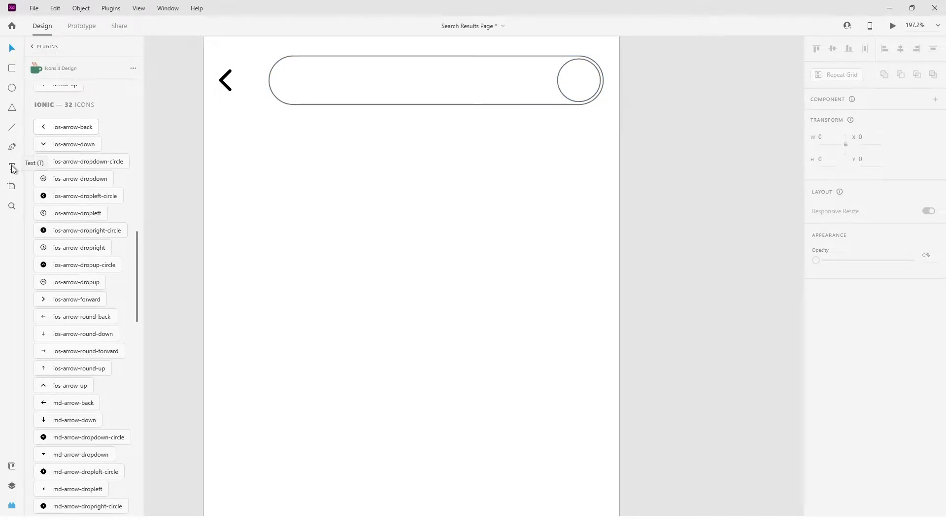
# - Extend the search bar toward the back arrow to about 365 wide, starting at X 47
pyautogui.click(282, 99)
pyautogui.moveTo(269, 80); pyautogui.dragTo(250, 81)
pyautogui.click(184, 111)
# - Search the Icons 4 Design plugin for "search" and place the Ionic ios-search icon inside the circle of the search bar
pyautogui.scroll(12, 114, 119)
pyautogui.doubleClick(81, 100)
pyautogui.write('search')
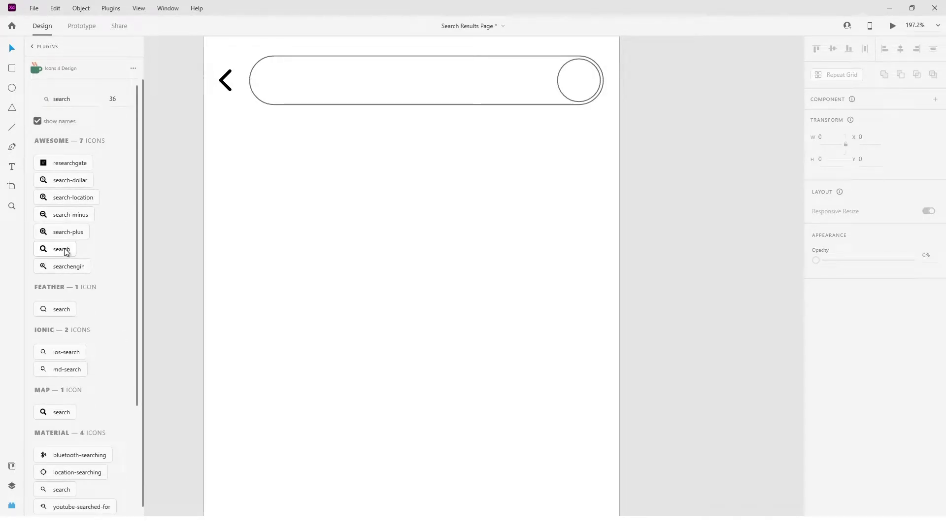
pyautogui.scroll(-2, 66, 251)
pyautogui.click(577, 84)
pyautogui.click(63, 266)
pyautogui.moveTo(622, 85); pyautogui.dragTo(587, 87)
pyautogui.scroll(2, 585, 85)
pyautogui.scroll(1, 586, 89)
pyautogui.click(581, 78)
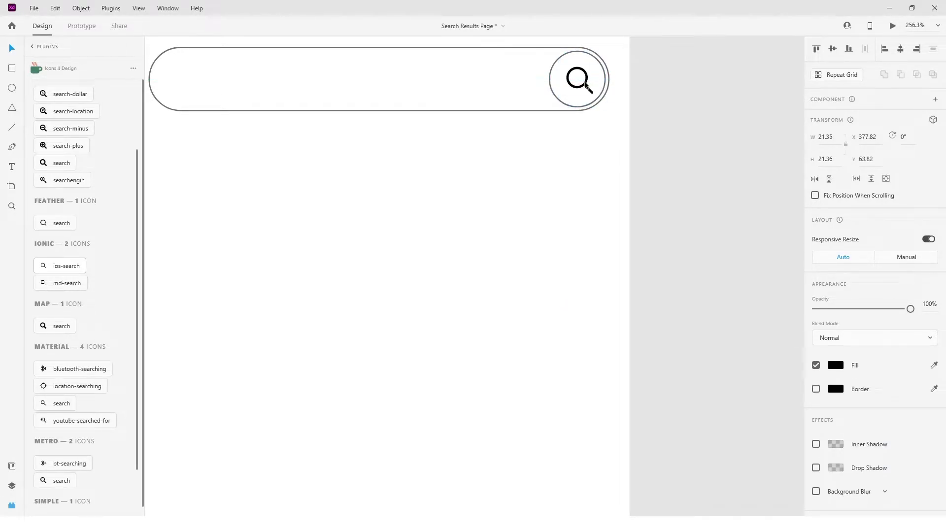
# - Scale the search icon down to about 20.4 × 20.4 and the back arrow to about 10.5 × 18.4
pyautogui.scroll(-2, 443, 170)
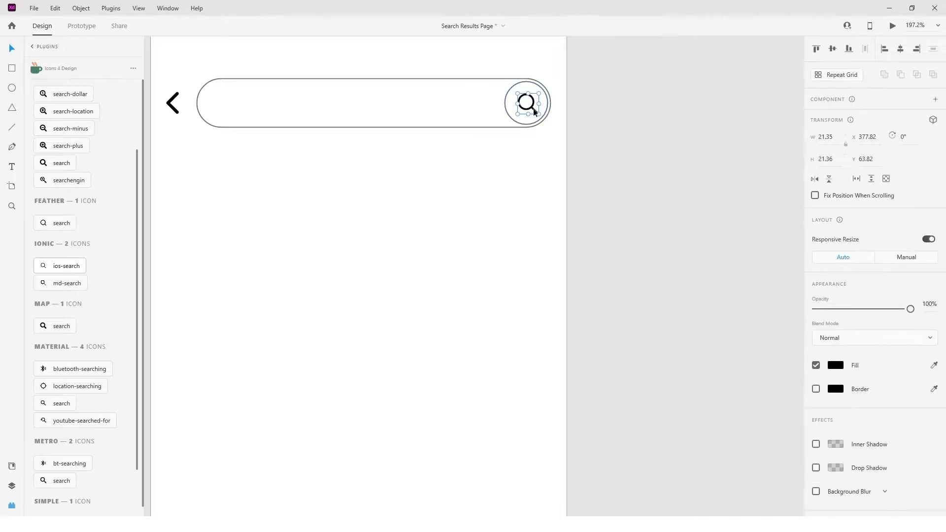
pyautogui.moveTo(538, 112); pyautogui.dragTo(541, 114)
pyautogui.click(545, 145)
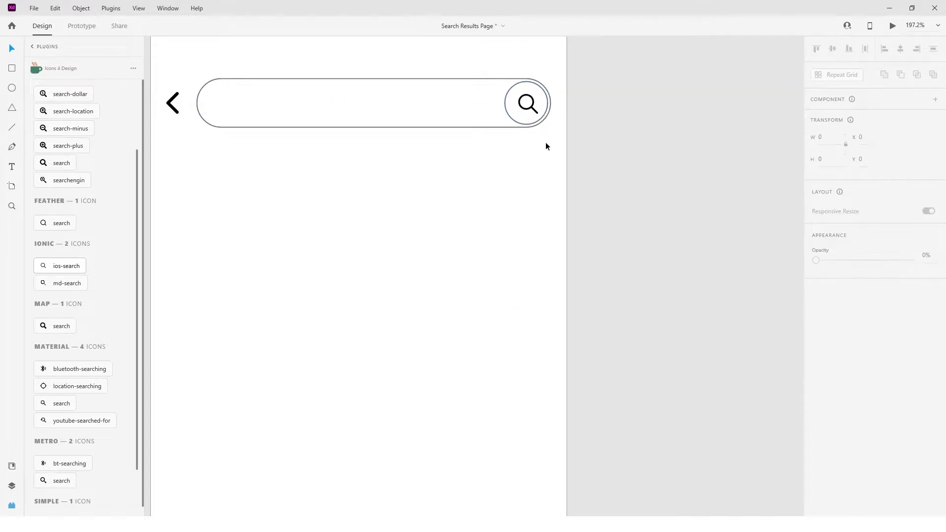
pyautogui.click(173, 103)
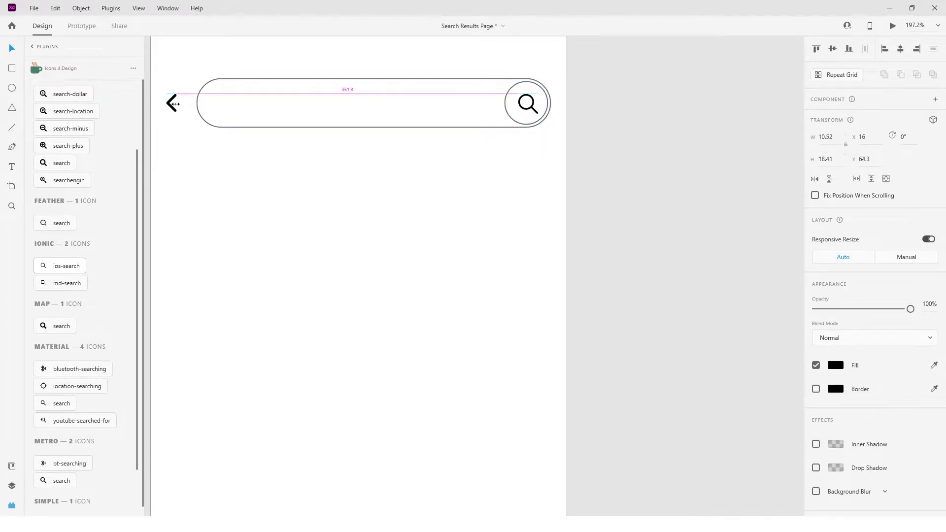
pyautogui.click(232, 171)
# - Remove the search bar's border and enable its drop shadow
pyautogui.scroll(-3, 231, 171)
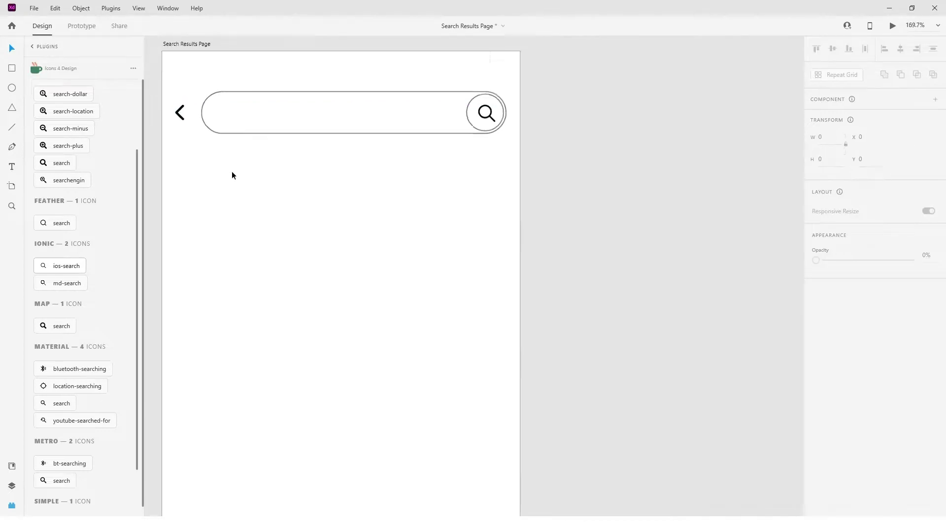
pyautogui.click(235, 136)
pyautogui.click(816, 413)
pyautogui.scroll(-1, 836, 391)
pyautogui.click(816, 453)
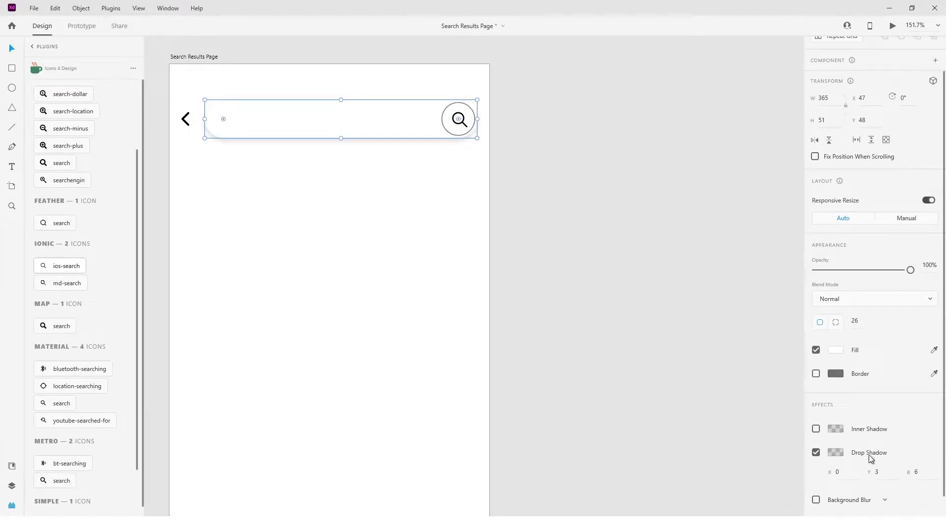
# - Set the search bar's drop shadow to Y offset 0 and blur 10, and lighten its colour
pyautogui.click(883, 475)
pyautogui.write('0')
pyautogui.press('Tab')
pyautogui.write('10')
pyautogui.press('Return')
pyautogui.click(841, 454)
pyautogui.click(585, 410)
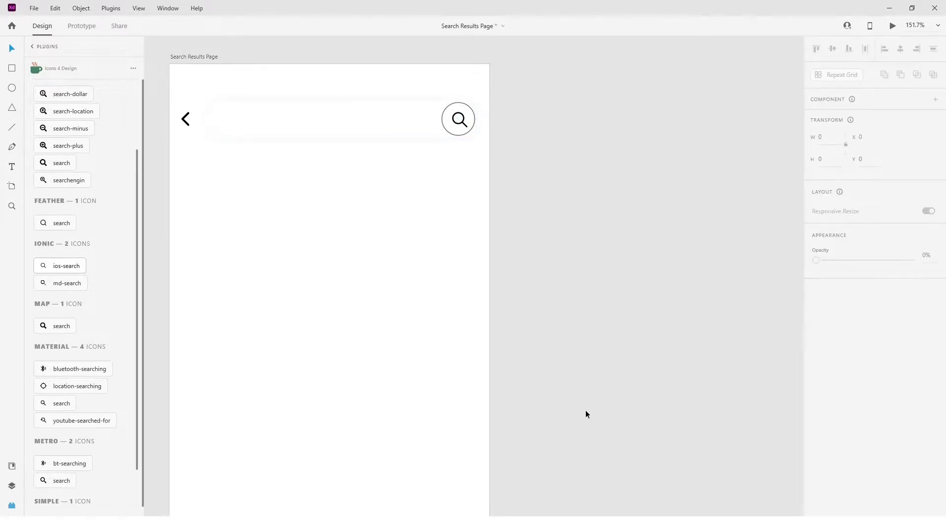
# - Add the text "Ui Design" inside the search bar
pyautogui.press('t')
pyautogui.click(225, 115)
pyautogui.write('Ui Design')
pyautogui.click(12, 49)
pyautogui.moveTo(280, 119); pyautogui.dragTo(279, 123)
# - Set the "Ui Design" text to Nunito at size 16 and position it near the start of the search bar
pyautogui.click(825, 335)
pyautogui.write('16')
pyautogui.press('Return')
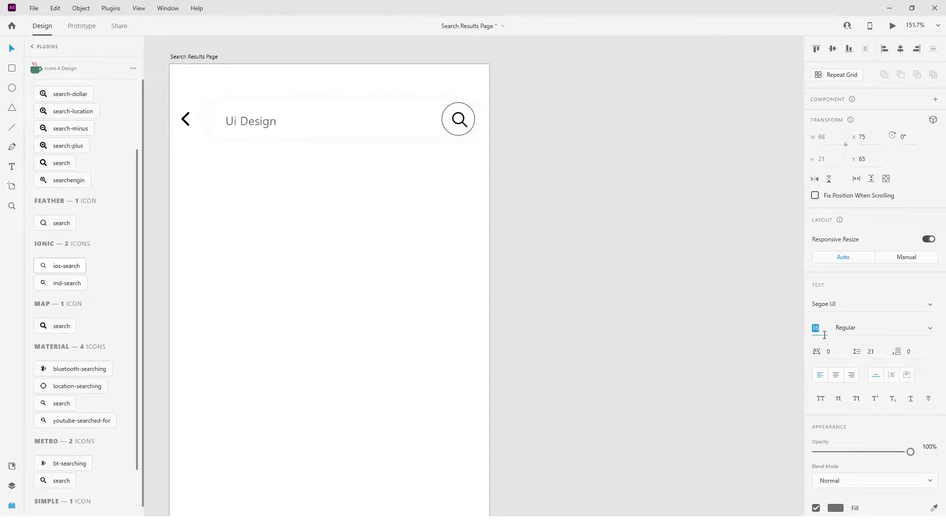
pyautogui.click(852, 305)
pyautogui.write('Nunito')
pyautogui.press('Return')
pyautogui.moveTo(261, 120); pyautogui.dragTo(257, 117)
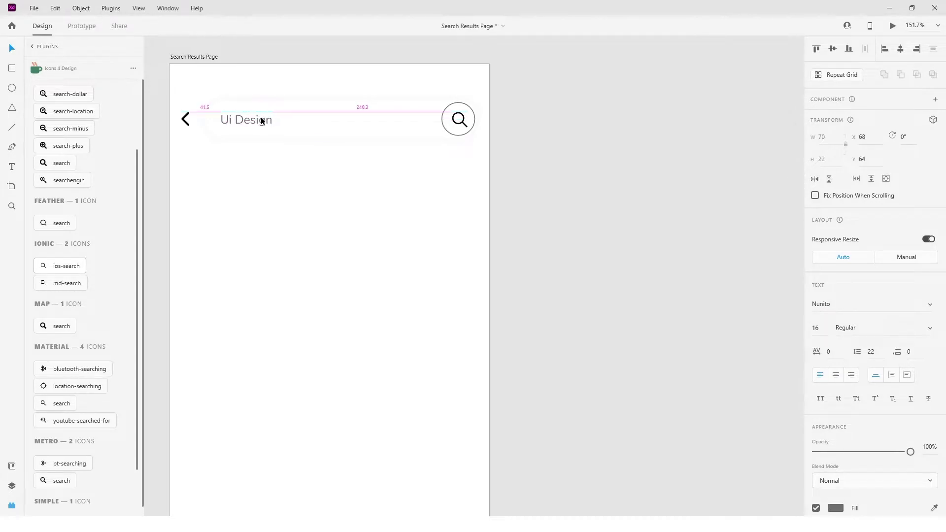
# - Darken the fill of the "Ui Design" text to dark grey
pyautogui.scroll(-3, 833, 390)
pyautogui.click(836, 350)
pyautogui.moveTo(690, 337)
pyautogui.mouseDown()
pyautogui.moveTo(688, 315)
pyautogui.moveTo(688, 349)
pyautogui.mouseUp()
pyautogui.click(623, 400)
# - Remove the border of the circle behind the search icon and fill it with light green
pyautogui.scroll(-2, 362, 326)
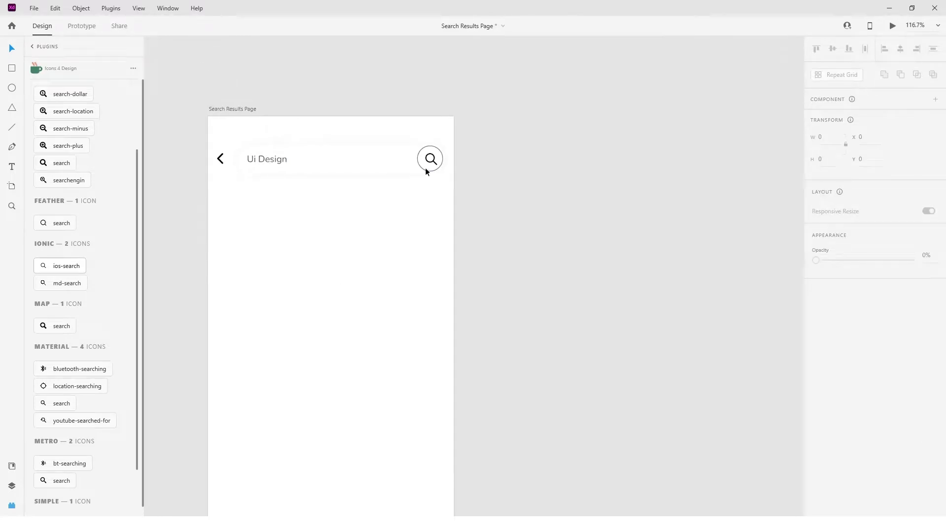
pyautogui.click(426, 168)
pyautogui.click(835, 389)
pyautogui.click(787, 348)
pyautogui.moveTo(787, 348); pyautogui.dragTo(787, 387)
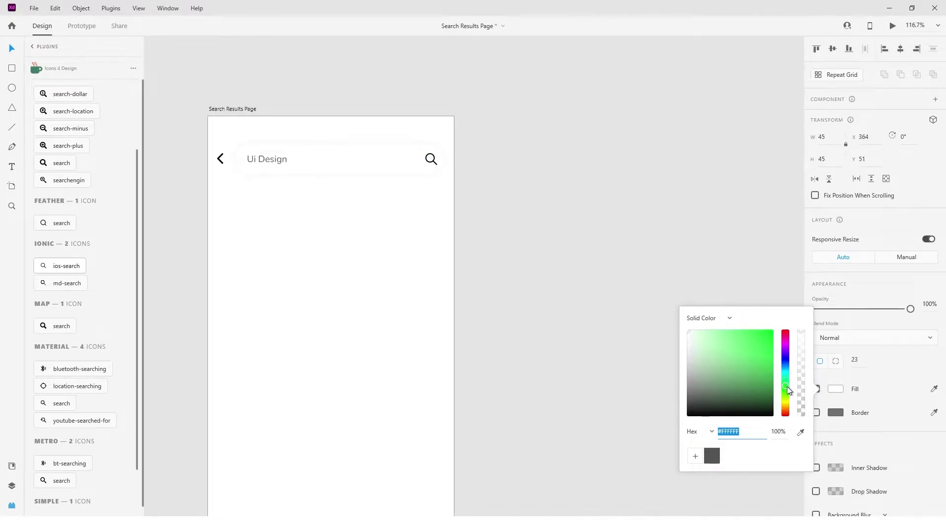
pyautogui.moveTo(734, 358); pyautogui.dragTo(739, 338)
pyautogui.click(837, 389)
pyautogui.click(829, 389)
pyautogui.moveTo(785, 387); pyautogui.dragTo(786, 387)
pyautogui.click(607, 361)
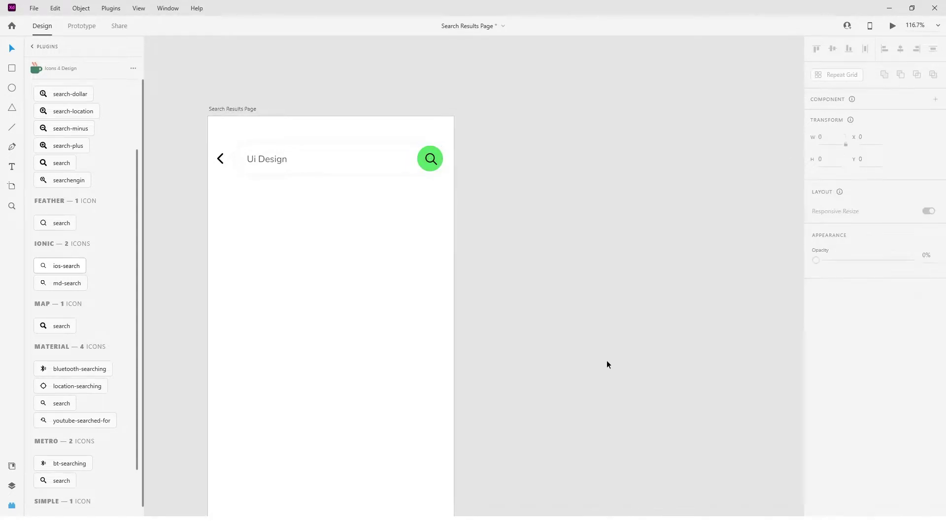
# - Change the search icon's fill to white (#FFFFFF)
pyautogui.click(436, 164)
pyautogui.click(836, 365)
pyautogui.click(712, 432)
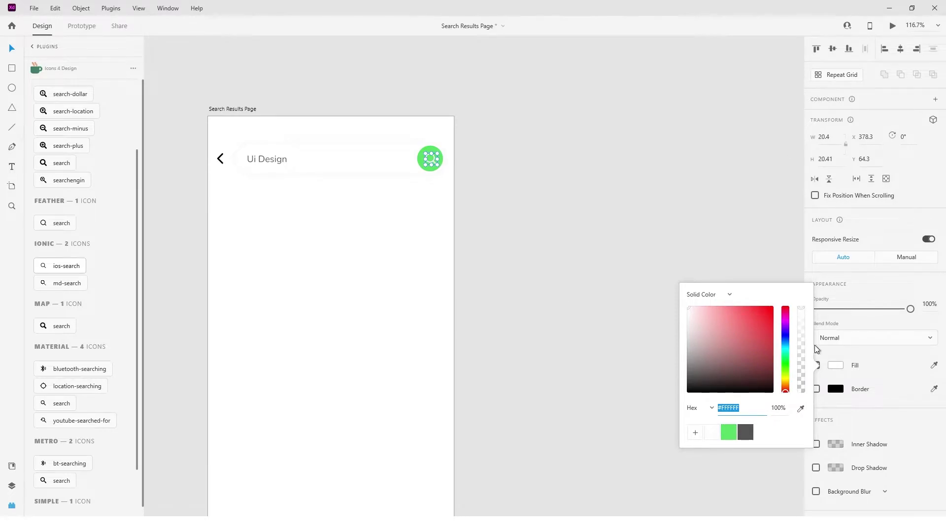
pyautogui.click(835, 364)
pyautogui.click(596, 285)
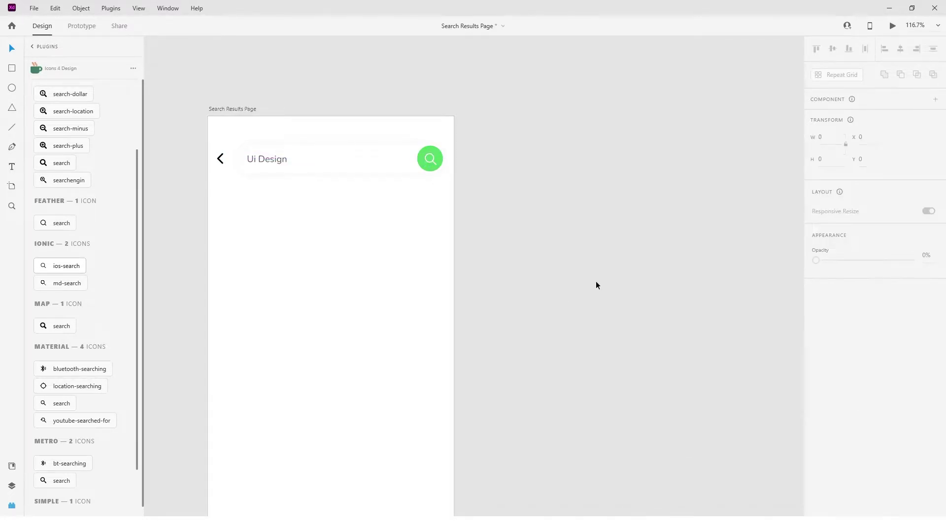
# - Create a 365 × 78 card rectangle below the search bar with a 78 × 78 square at its start
pyautogui.scroll(-3, 267, 236)
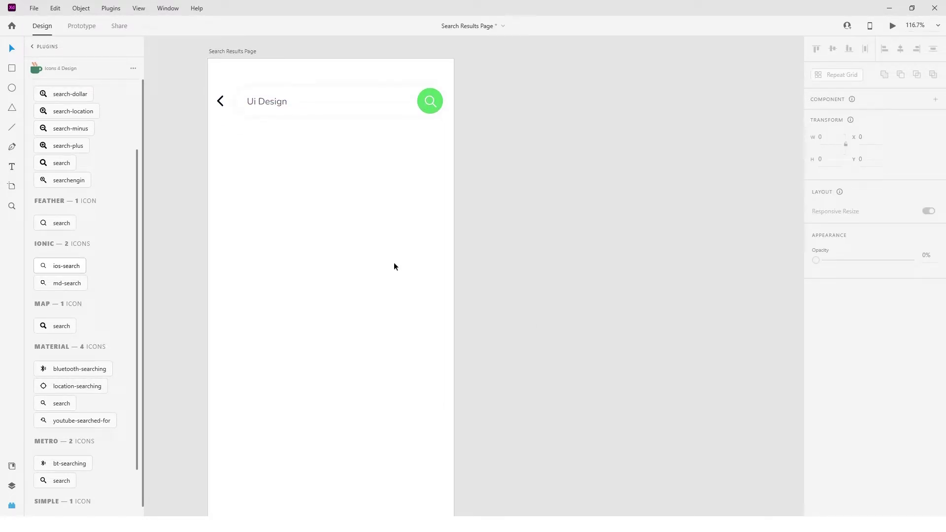
pyautogui.press('r')
pyautogui.moveTo(235, 139)
pyautogui.mouseDown()
pyautogui.moveTo(264, 156)
pyautogui.moveTo(446, 185)
pyautogui.moveTo(274, 160)
pyautogui.moveTo(291, 162)
pyautogui.mouseUp()
pyautogui.hotkey('ctrl', 'd')
pyautogui.click(832, 142)
pyautogui.write('78')
pyautogui.press('Return')
pyautogui.click(543, 176)
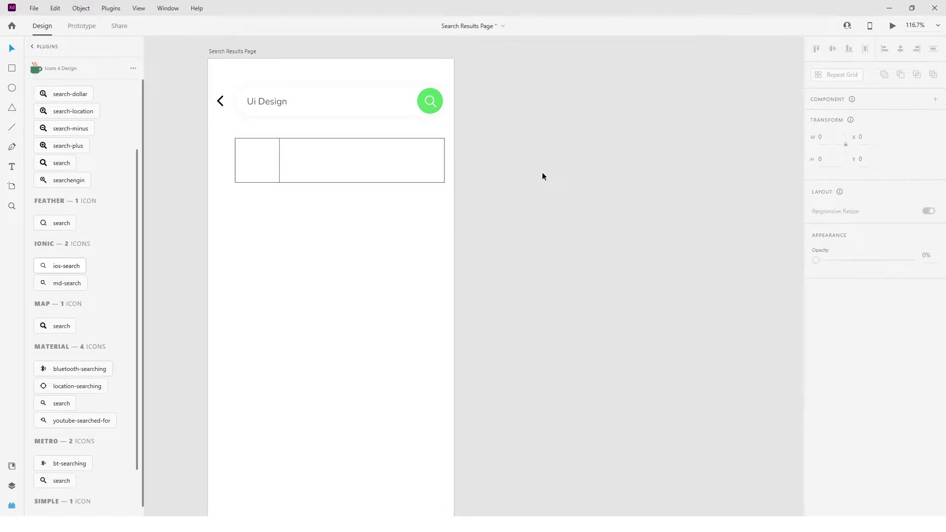
# - Resize the card's square to 72 × 72, centre it vertically in the card and offset it 3 px from the card's left edge
pyautogui.click(271, 162)
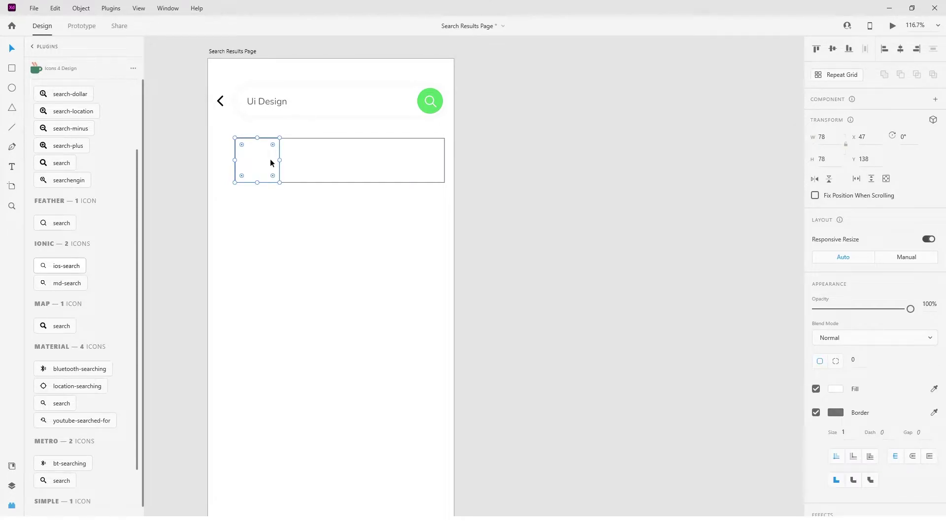
pyautogui.click(838, 145)
pyautogui.write('71')
pyautogui.press('Return')
pyautogui.keyDown('shift'); pyautogui.click(304, 164); pyautogui.keyUp('shift')
pyautogui.click(660, 106)
pyautogui.click(264, 155)
pyautogui.press('Right')
pyautogui.press('Right')
pyautogui.press('Right')
pyautogui.click(274, 220)
# - Remove the card rectangle's border and give it a drop shadow
pyautogui.click(318, 159)
pyautogui.scroll(-3, 838, 414)
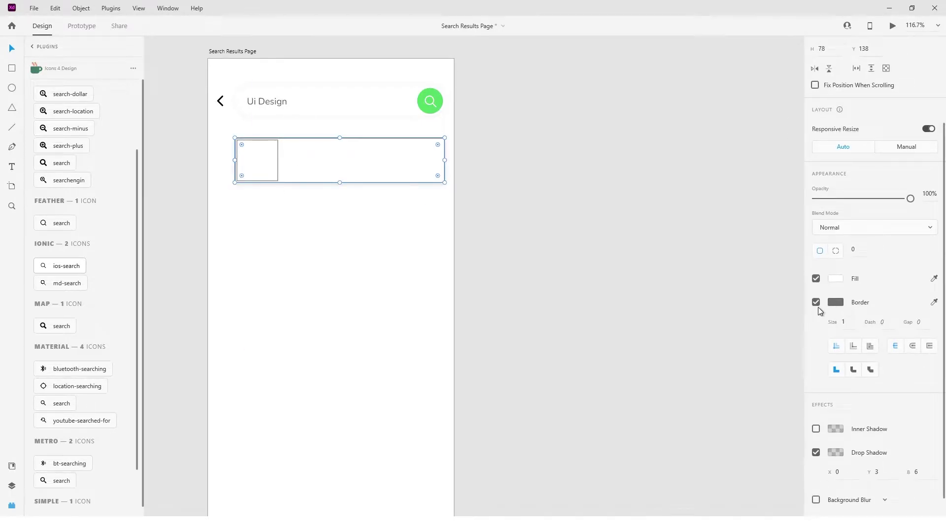
pyautogui.click(816, 303)
pyautogui.click(816, 428)
# - Set the card's drop shadow to Y offset 0 and blur 10
pyautogui.click(883, 449)
pyautogui.press('Up')
pyautogui.press('Up')
pyautogui.press('Up')
pyautogui.press('Down')
pyautogui.press('Down')
pyautogui.press('Down')
pyautogui.press('Down')
pyautogui.press('Down')
pyautogui.click(922, 450)
pyautogui.press('Up')
pyautogui.press('Up')
pyautogui.press('Up')
pyautogui.press('Up')
# - Lighten the card's drop shadow colour to match the search bar's shadow
pyautogui.click(841, 431)
pyautogui.click(836, 429)
pyautogui.click(566, 385)
pyautogui.click(366, 112)
pyautogui.click(836, 429)
pyautogui.click(382, 160)
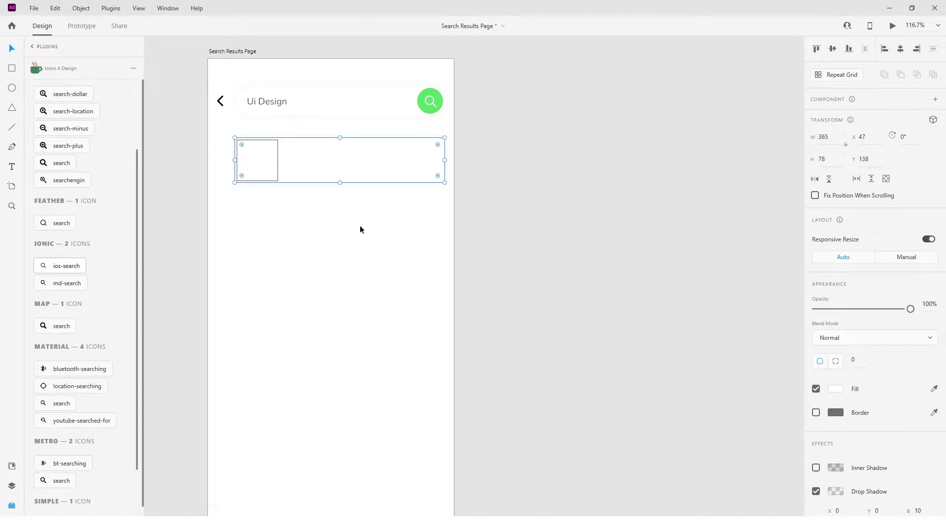
pyautogui.click(358, 212)
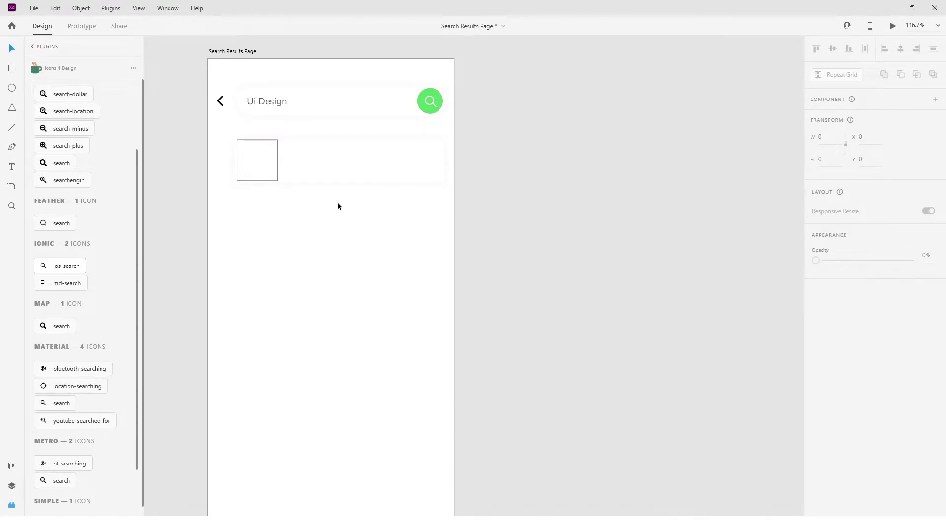
# - Remove the border of the card's thumbnail square and open the Pexels plugin
pyautogui.click(264, 167)
pyautogui.click(816, 413)
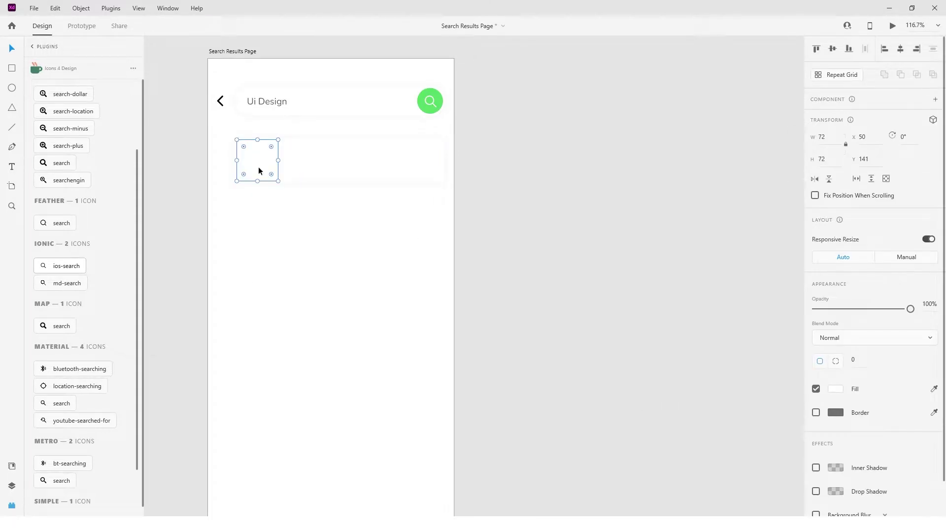
pyautogui.click(12, 486)
pyautogui.click(12, 505)
pyautogui.click(33, 47)
pyautogui.click(64, 181)
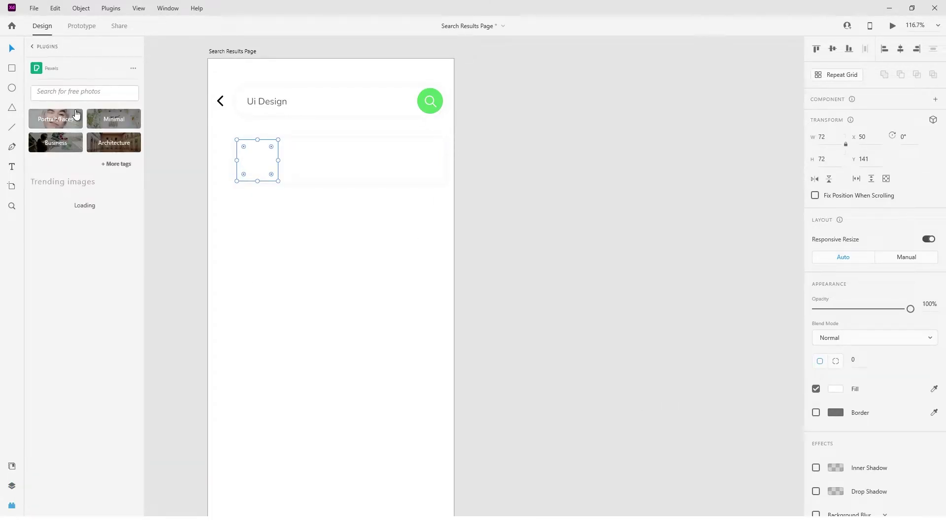
# - Search Pexels for "designs" and fill the thumbnail square with the photo of hands on architectural drawings
pyautogui.write('designs')
pyautogui.press('Return')
pyautogui.scroll(-5, 99, 262)
pyautogui.click(101, 270)
pyautogui.click(304, 229)
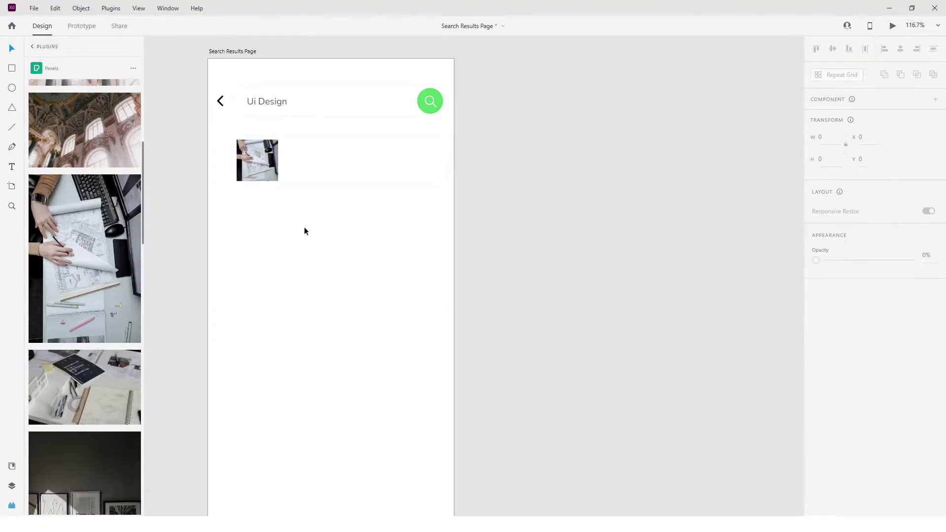
# - Copy the "Ui Design" text into the card beside the thumbnail and change it to "UI/UX Design Beginner Level"
pyautogui.click(282, 105)
pyautogui.click(311, 156)
pyautogui.moveTo(283, 105); pyautogui.dragTo(319, 154)
pyautogui.doubleClick(320, 154)
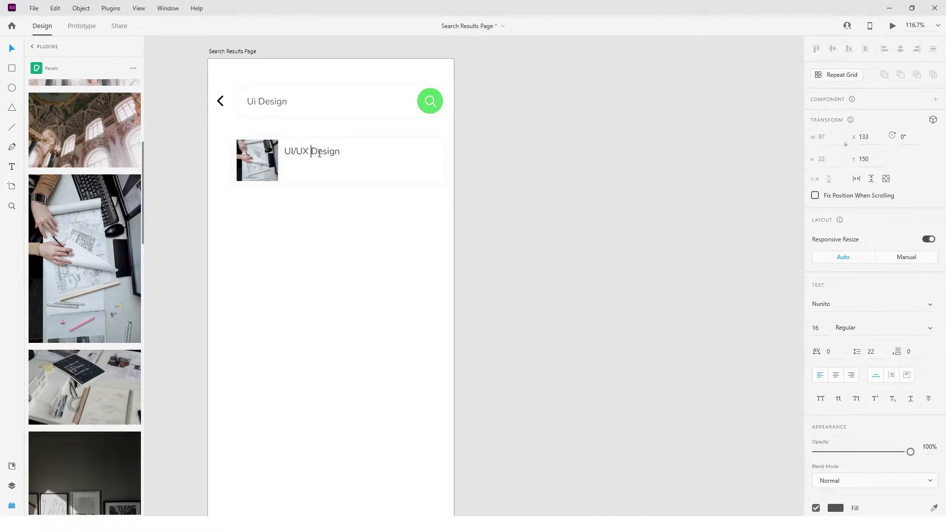
pyautogui.click(336, 205)
# - Duplicate the card title directly beneath itself as a subtitle and reduce the copy to size 13
pyautogui.moveTo(354, 150); pyautogui.dragTo(356, 168)
pyautogui.click(820, 328)
pyautogui.press('Down')
pyautogui.press('Down')
pyautogui.press('Down')
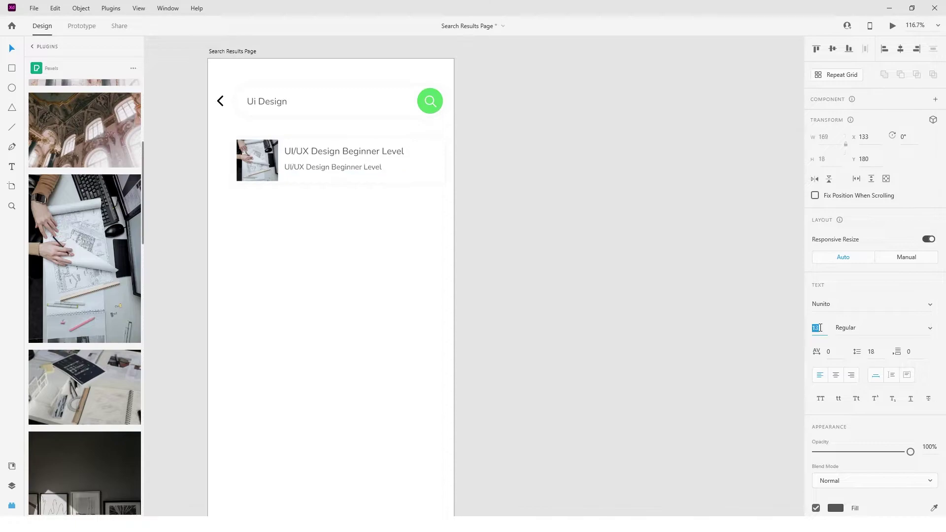
# - Give the "UI/UX Design Beginner Level" card title a bold font weight
pyautogui.click(345, 150)
pyautogui.click(872, 328)
pyautogui.click(881, 408)
pyautogui.click(885, 328)
pyautogui.click(890, 349)
pyautogui.click(338, 206)
# - Move the subtitle closer to the card title at Y 177 and set its size to 12
pyautogui.click(335, 167)
pyautogui.press('Up')
pyautogui.press('Up')
pyautogui.press('Up')
pyautogui.press('Up')
pyautogui.scroll(-3, 84, 247)
# - Try to fill the card's subtitle with placeholder text from the Lorem Ipsum plugin
pyautogui.click(11, 486)
pyautogui.click(12, 506)
pyautogui.click(32, 46)
pyautogui.click(60, 125)
pyautogui.click(61, 162)
pyautogui.click(63, 140)
pyautogui.click(489, 329)
# - Replace the card's subtitle with repeated "Lorem ipsum" placeholder text running over two lines
pyautogui.doubleClick(315, 166)
pyautogui.press('Right')
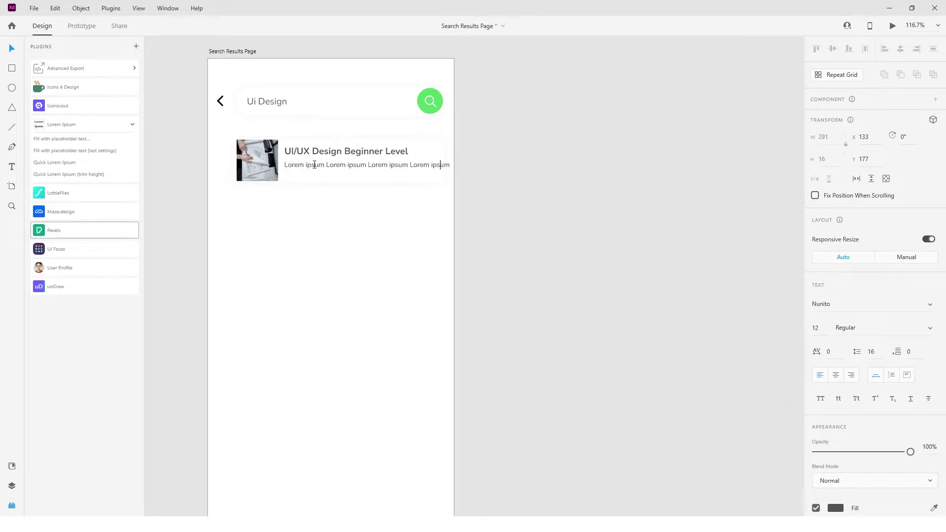
pyautogui.write('Lorem ipsum Lorem ipsum Lorem ipsum Lorem ipsum')
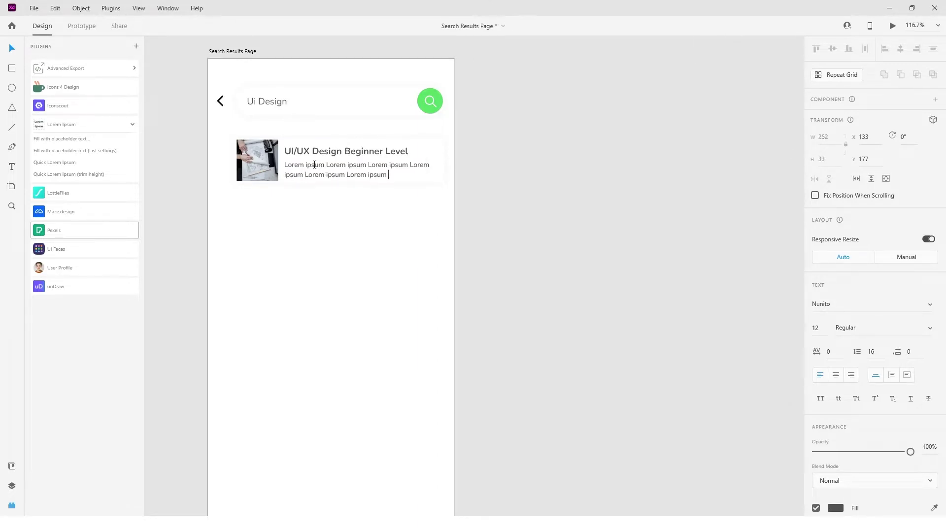
# - Nudge the card's subtitle up closer to the title and group the two texts
pyautogui.click(277, 244)
pyautogui.press('Up')
pyautogui.press('Up')
pyautogui.press('Up')
pyautogui.press('Up')
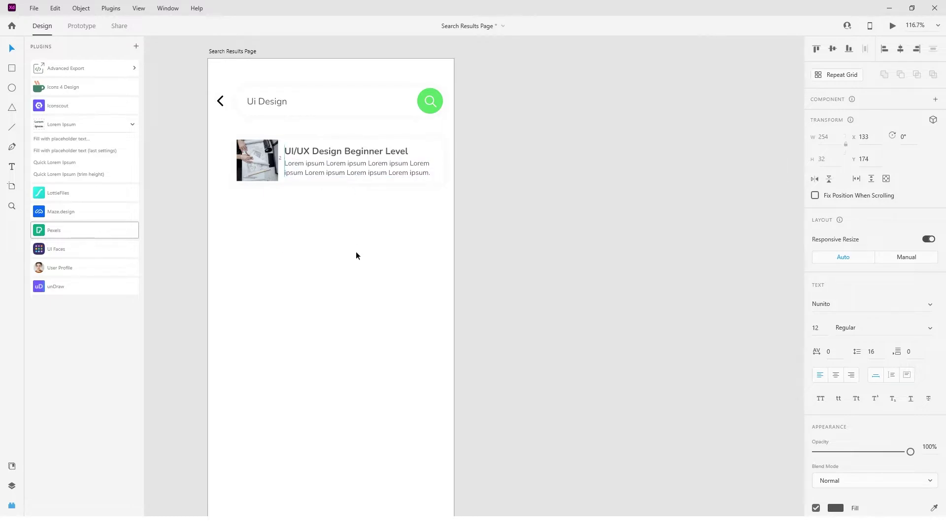
pyautogui.keyDown('shift'); pyautogui.click(369, 147); pyautogui.keyUp('shift')
pyautogui.hotkey('ctrl', 'g')
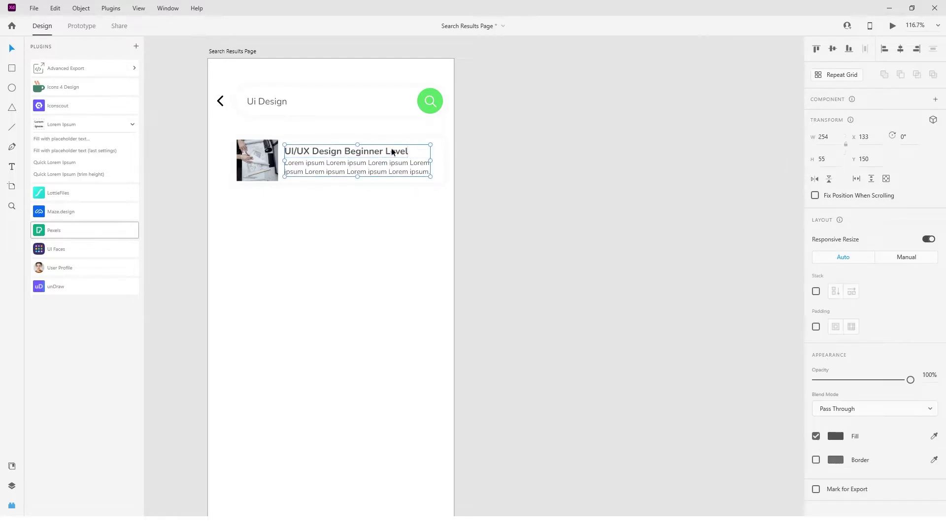
pyautogui.press('Escape')
pyautogui.doubleClick(358, 167)
pyautogui.press('Up')
pyautogui.press('Escape')
# - Group the thumbnail with the text block, and group both with the card background
pyautogui.moveTo(238, 201); pyautogui.dragTo(316, 167)
pyautogui.click(313, 239)
pyautogui.click(268, 170)
pyautogui.keyDown('shift'); pyautogui.click(299, 164); pyautogui.keyUp('shift')
pyautogui.hotkey('ctrl', 'g')
pyautogui.click(311, 203)
pyautogui.click(312, 181)
pyautogui.keyDown('shift'); pyautogui.click(271, 165); pyautogui.keyUp('shift')
pyautogui.hotkey('ctrl', 'g')
pyautogui.click(310, 209)
# - Turn the card into a vertical Repeat Grid of seven cards and tighten the gap between them
pyautogui.click(320, 174)
pyautogui.click(829, 77)
pyautogui.moveTo(340, 203); pyautogui.dragTo(342, 321)
pyautogui.click(512, 327)
pyautogui.click(426, 321)
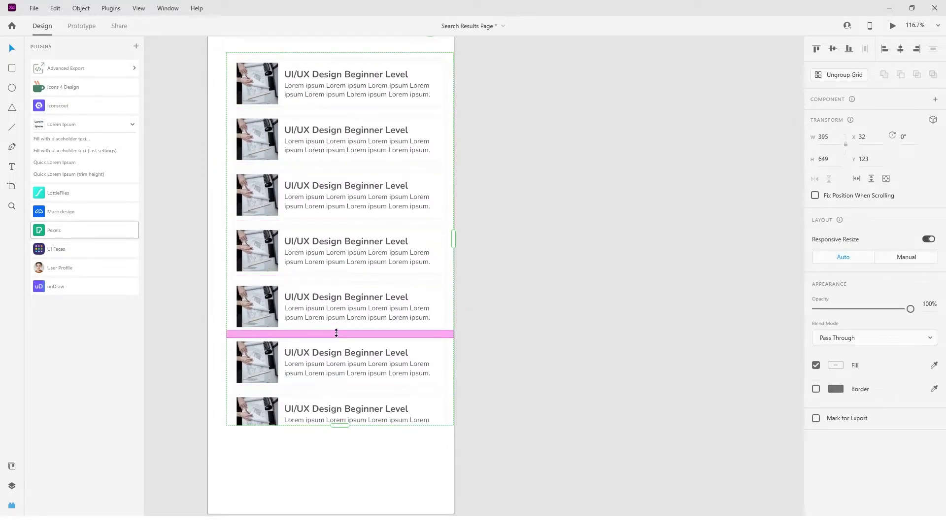
pyautogui.scroll(2, 488, 324)
pyautogui.moveTo(344, 389); pyautogui.dragTo(351, 353)
pyautogui.click(528, 343)
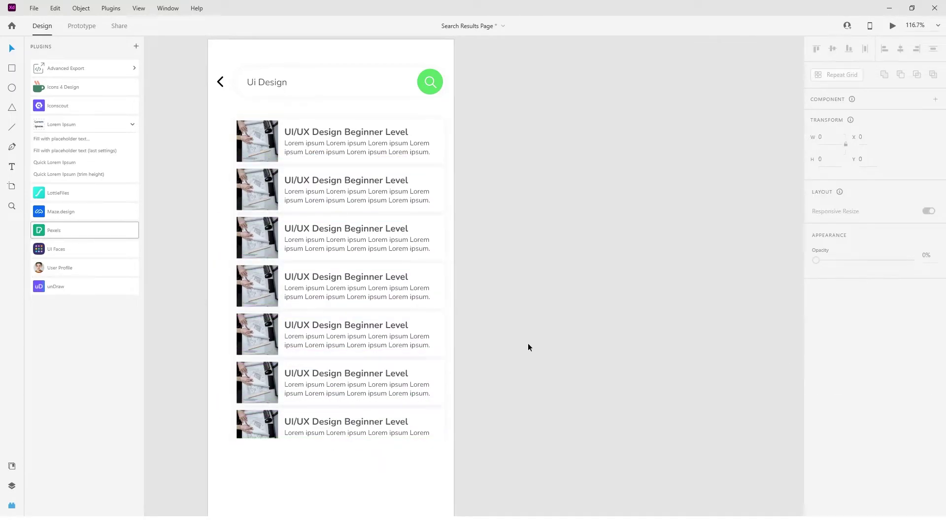
# - Ungroup the repeat grid and fill the second card's thumbnail with the minimal sofa photo from the Pexels plugin
pyautogui.click(265, 188)
pyautogui.doubleClick(265, 188)
pyautogui.click(265, 189)
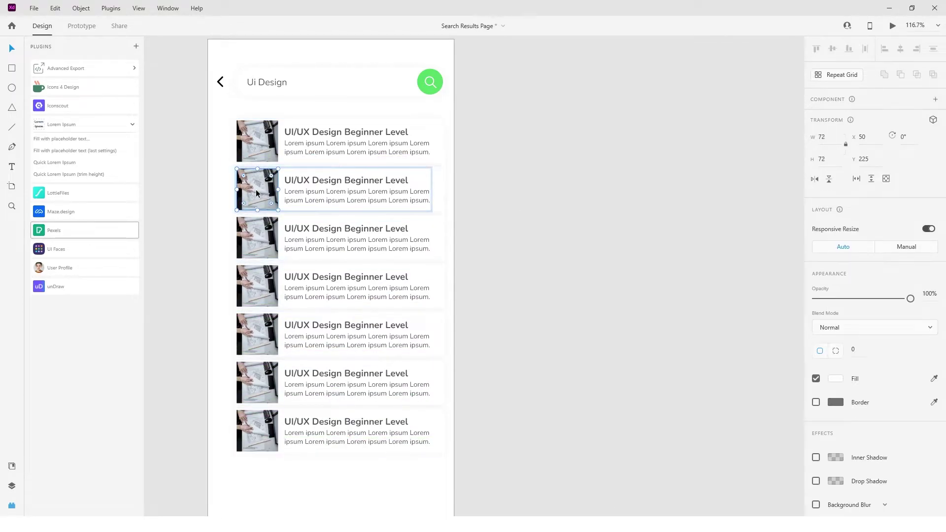
pyautogui.click(59, 230)
pyautogui.click(108, 299)
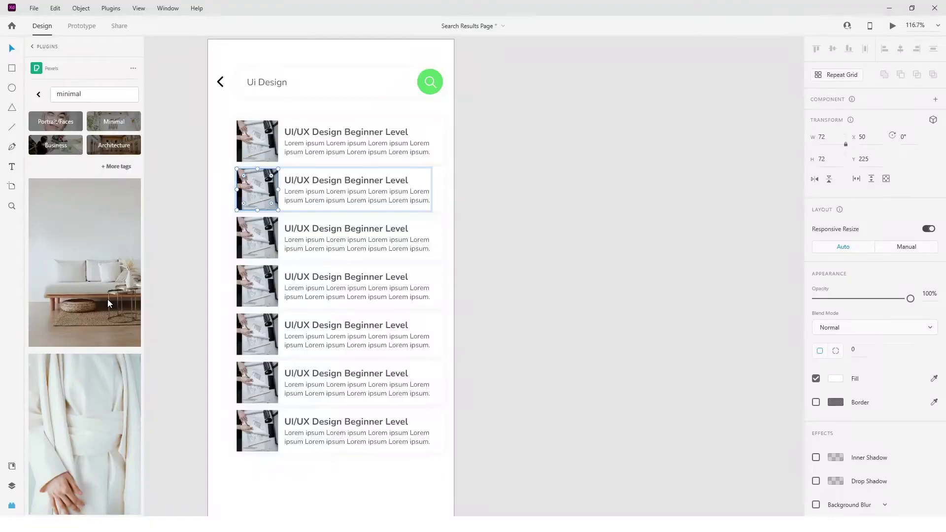
# - Fill the third card's thumbnail with a Pexels plant photo and the fourth with a minimal desk photo
pyautogui.click(256, 240)
pyautogui.scroll(-5, 86, 294)
pyautogui.click(86, 294)
pyautogui.click(263, 296)
pyautogui.scroll(-5, 91, 335)
pyautogui.click(84, 423)
# - Fill the fifth card's thumbnail with the Pexels photo of white shutters on a red wall
pyautogui.click(255, 341)
pyautogui.scroll(-2, 258, 321)
pyautogui.click(89, 488)
pyautogui.scroll(-15, 99, 401)
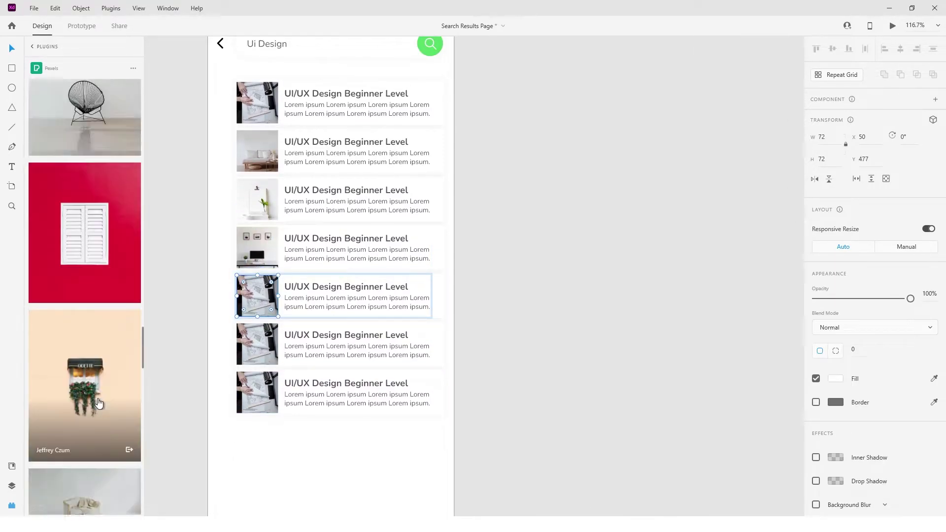
pyautogui.scroll(5, 98, 401)
pyautogui.click(95, 199)
# - Fill the sixth card's thumbnail with a dried-flower vase photo and the seventh with a blue-sky wheat field photo from Pexels
pyautogui.click(254, 325)
pyautogui.scroll(-1, 253, 323)
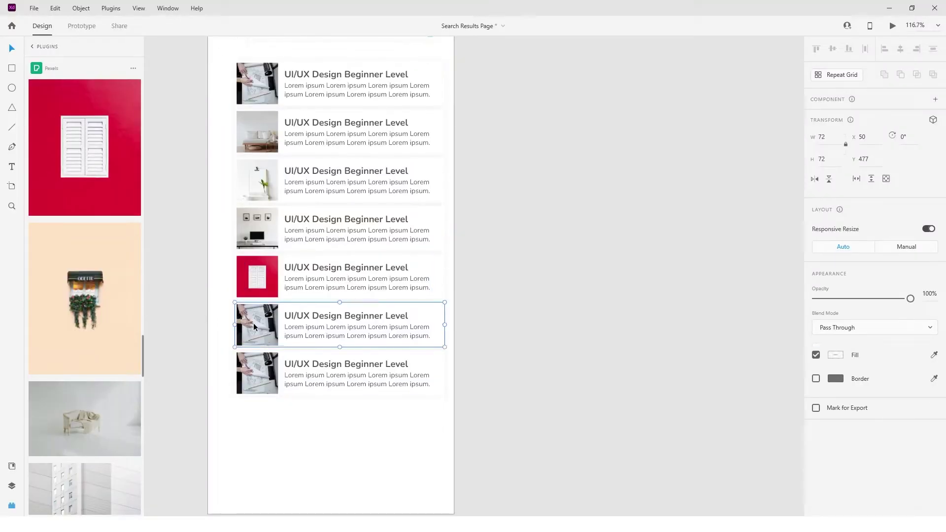
pyautogui.scroll(-5, 96, 340)
pyautogui.click(90, 232)
pyautogui.doubleClick(259, 377)
pyautogui.scroll(-2, 105, 420)
pyautogui.scroll(-10, 105, 420)
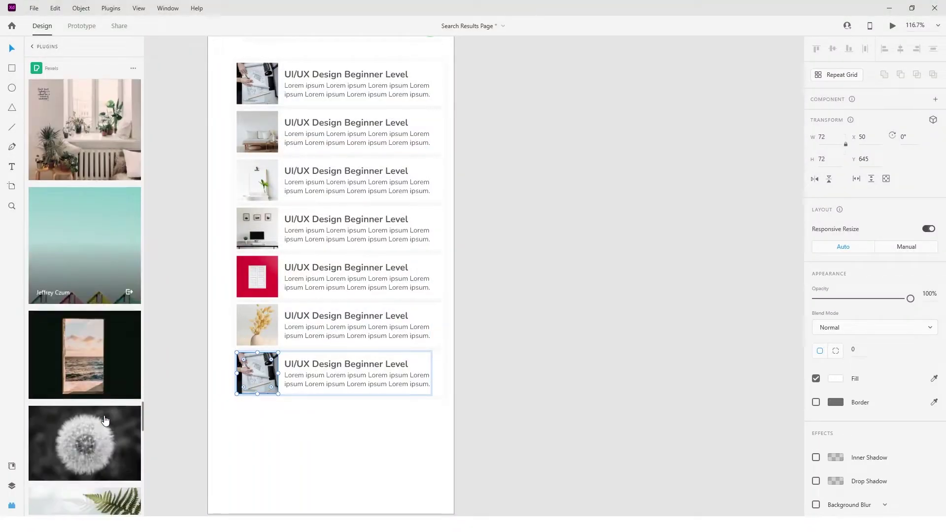
pyautogui.scroll(-5, 98, 326)
pyautogui.click(97, 247)
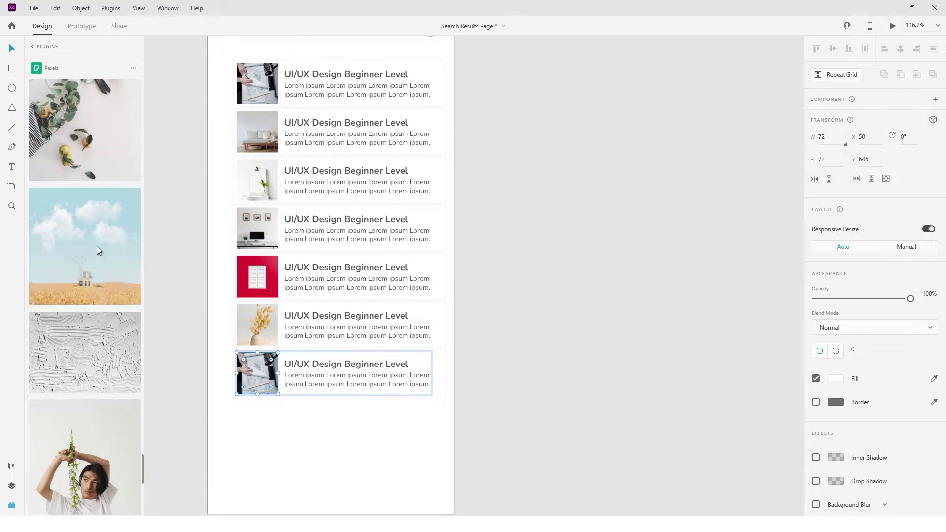
# - Change the second card's title to "UI/UX Design Minimalistic Approach"
pyautogui.scroll(2, 216, 325)
pyautogui.click(374, 220)
pyautogui.doubleClick(373, 220)
pyautogui.doubleClick(375, 222)
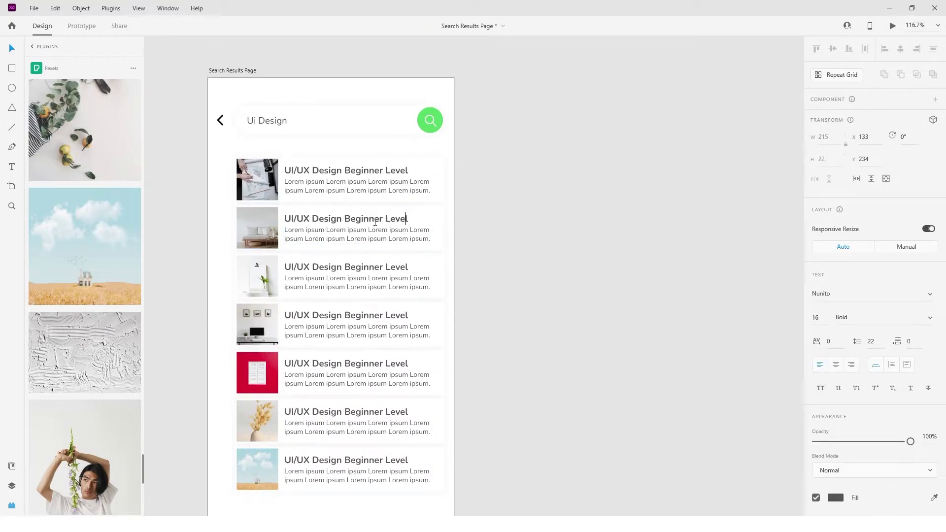
pyautogui.press('BackSpace')
pyautogui.press('BackSpace')
pyautogui.press('BackSpace')
pyautogui.press('BackSpace')
pyautogui.press('BackSpace')
pyautogui.press('BackSpace')
pyautogui.press('BackSpace')
pyautogui.press('BackSpace')
pyautogui.write('Minimalis')
# - Retitle the third card "Design Thinking Process" and the fourth card "UX Design Research"
pyautogui.click(386, 268)
pyautogui.doubleClick(387, 268)
pyautogui.doubleClick(388, 268)
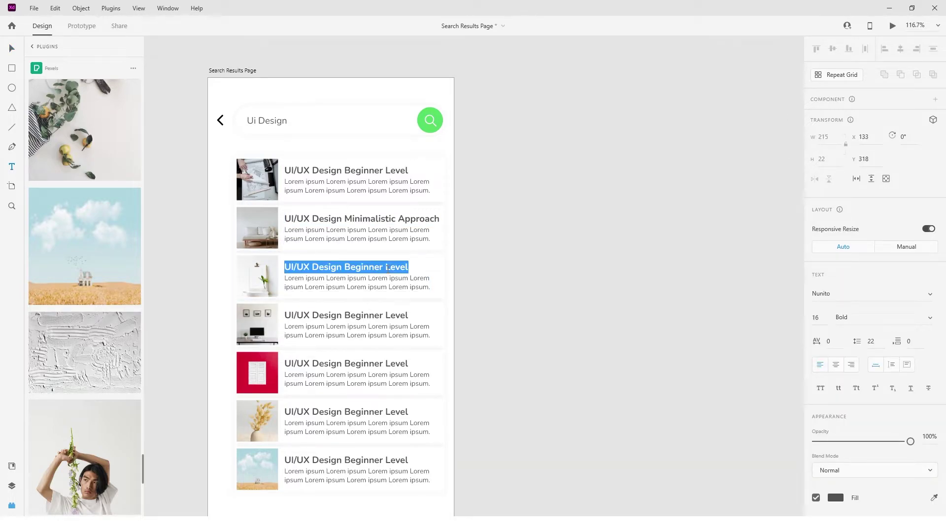
pyautogui.write('Design Thinking Process')
pyautogui.press('Escape')
pyautogui.doubleClick(365, 315)
pyautogui.write('UX Design Research')
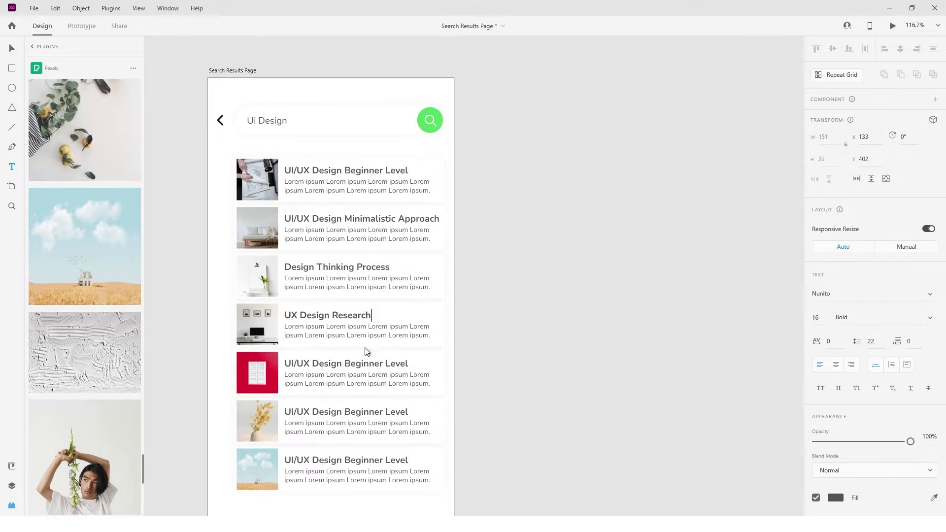
pyautogui.press('Escape')
# - Retitle the fifth card "Wireframe to UI Design" and the sixth card "Lo-Fi vs Hi-Fi Design"
pyautogui.doubleClick(363, 363)
pyautogui.write('UI/UX Des')
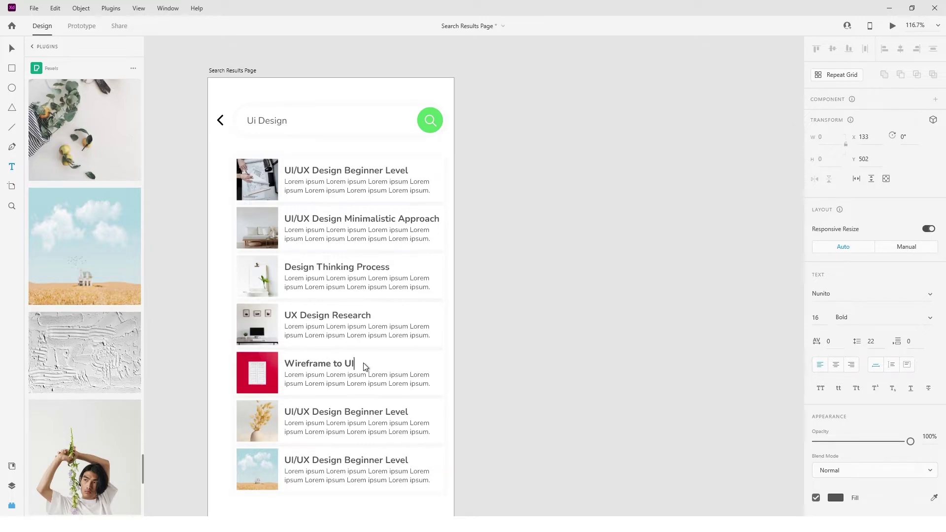
pyautogui.doubleClick(376, 415)
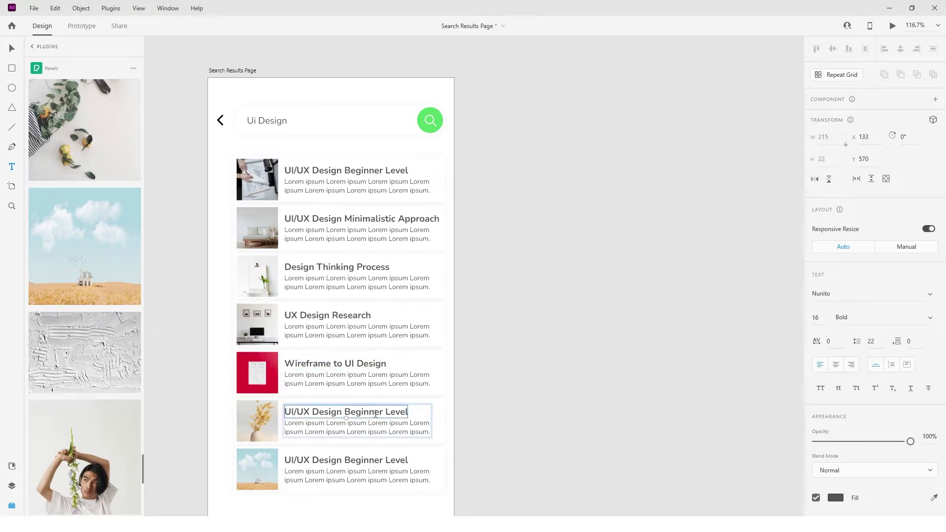
pyautogui.write('Lo-Fi vs Hi-F')
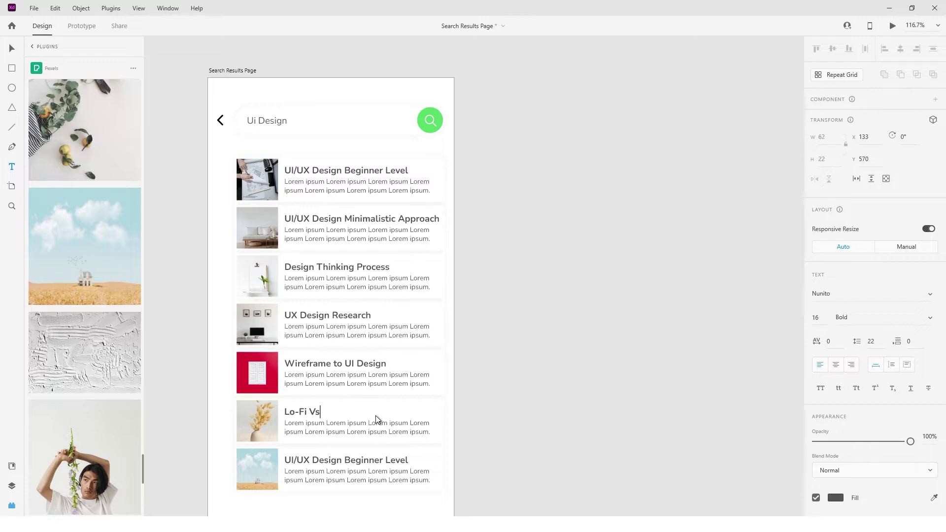
pyautogui.write('i Design')
# - Change the last card's title to "Getting Started with UI/UX Design"
pyautogui.click(385, 460)
pyautogui.scroll(-1, 384, 421)
pyautogui.doubleClick(384, 422)
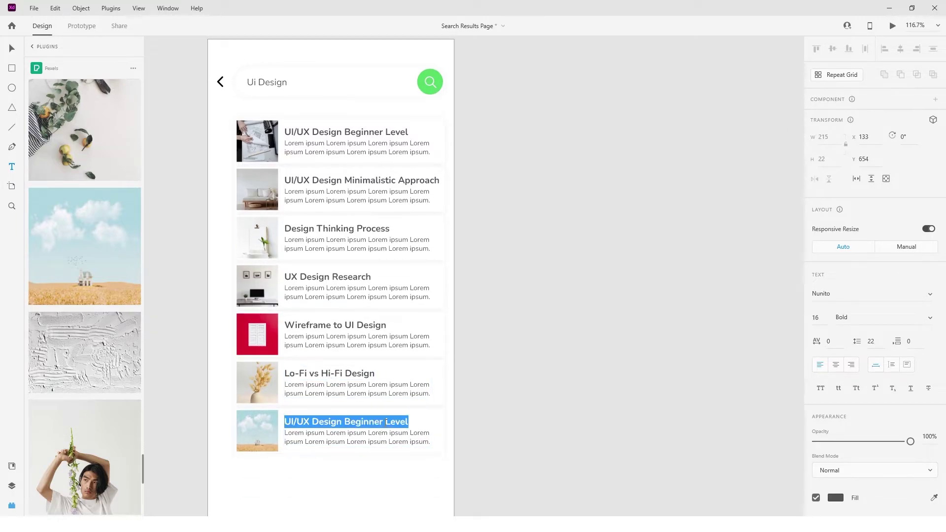
pyautogui.write('Getting Started with UI/UX Design')
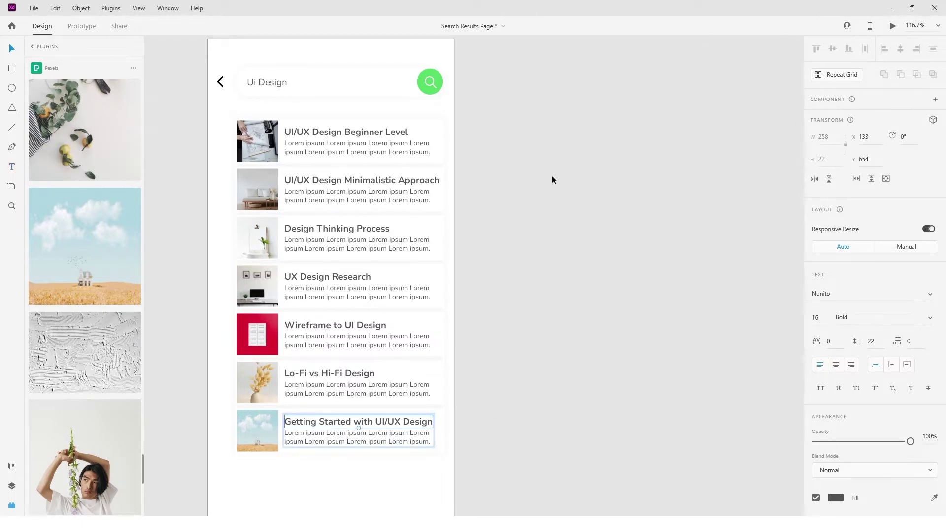
pyautogui.click(469, 247)
# - Save the document and look over the search results page
pyautogui.scroll(-4, 470, 248)
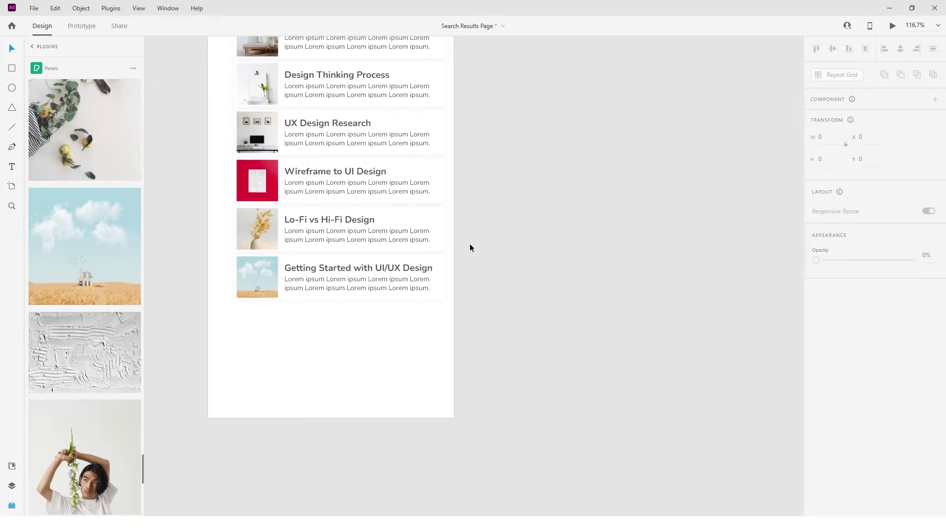
pyautogui.hotkey('ctrl', 's')
pyautogui.scroll(3, 469, 243)
pyautogui.scroll(-1, 469, 243)
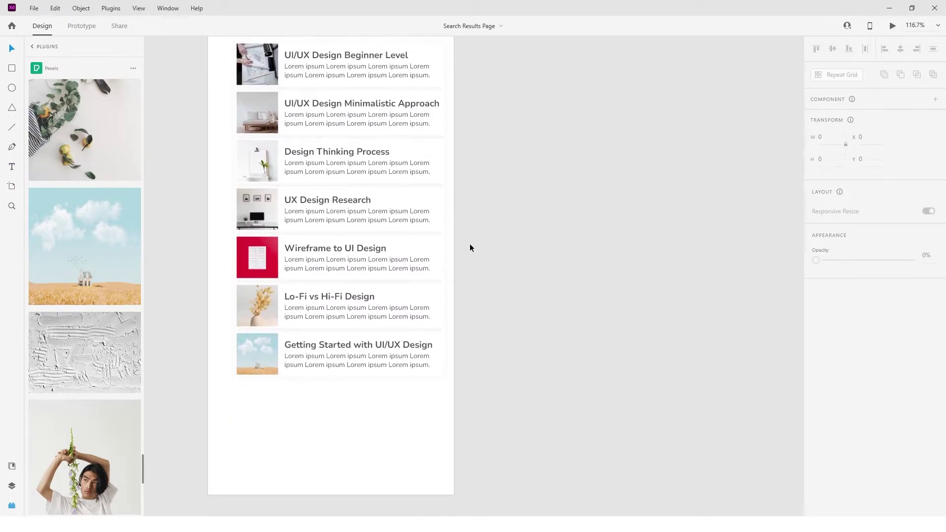
pyautogui.scroll(3, 241, 414)
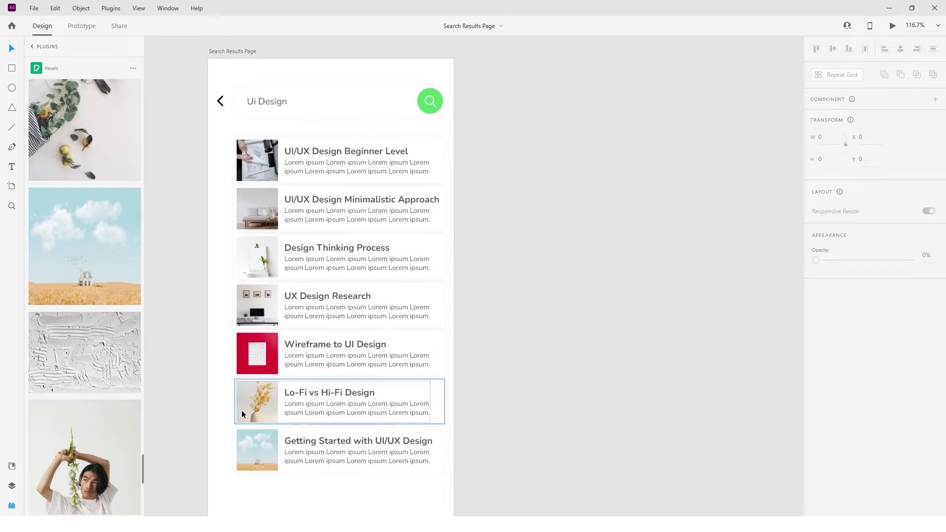
# - Move the back arrow above the search bar and extend the bar's left edge to X 16
pyautogui.scroll(5, 221, 64)
pyautogui.moveTo(219, 171); pyautogui.dragTo(218, 118)
pyautogui.click(274, 190)
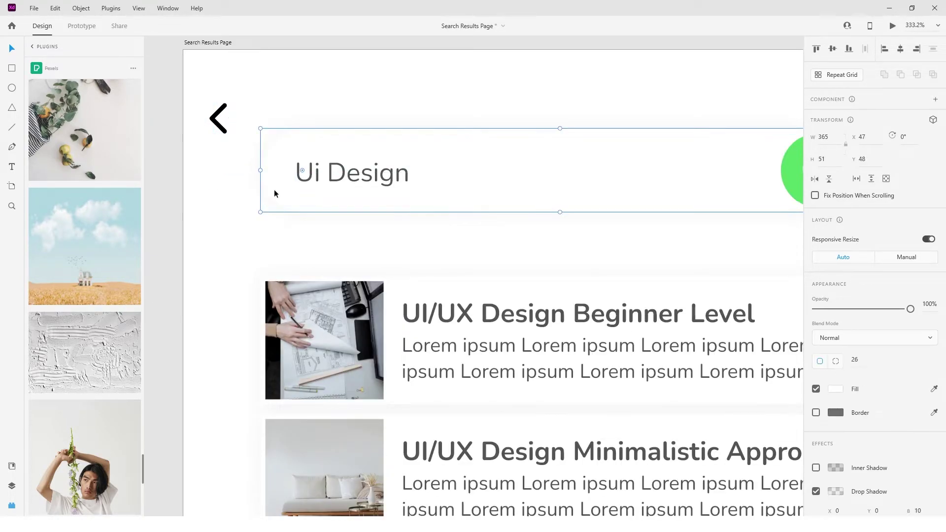
pyautogui.moveTo(261, 171); pyautogui.dragTo(210, 171)
pyautogui.moveTo(213, 125); pyautogui.dragTo(213, 120)
# - Stretch the left edge of all seven result cards to X 16, in line with the search bar
pyautogui.scroll(-3, 419, 246)
pyautogui.scroll(-3, 419, 246)
pyautogui.moveTo(415, 69); pyautogui.dragTo(532, 352)
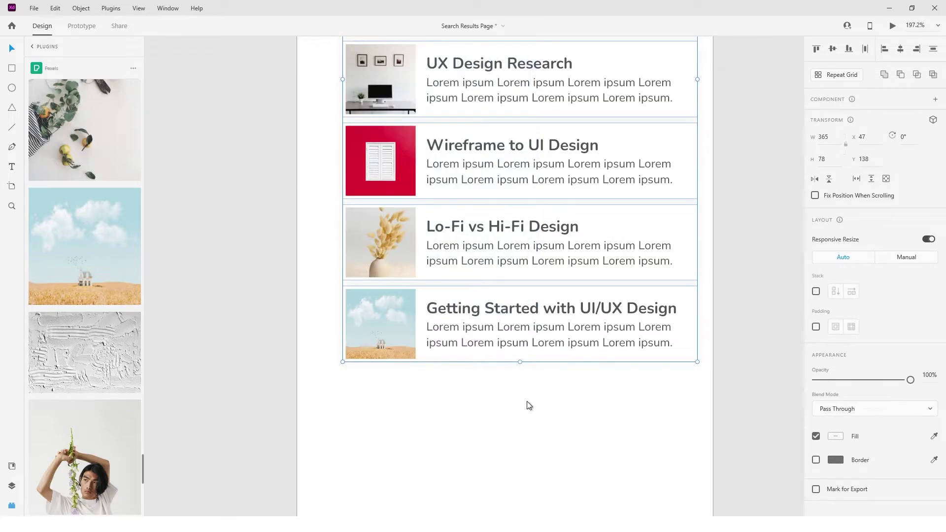
pyautogui.scroll(5, 529, 406)
pyautogui.moveTo(342, 386); pyautogui.dragTo(324, 387)
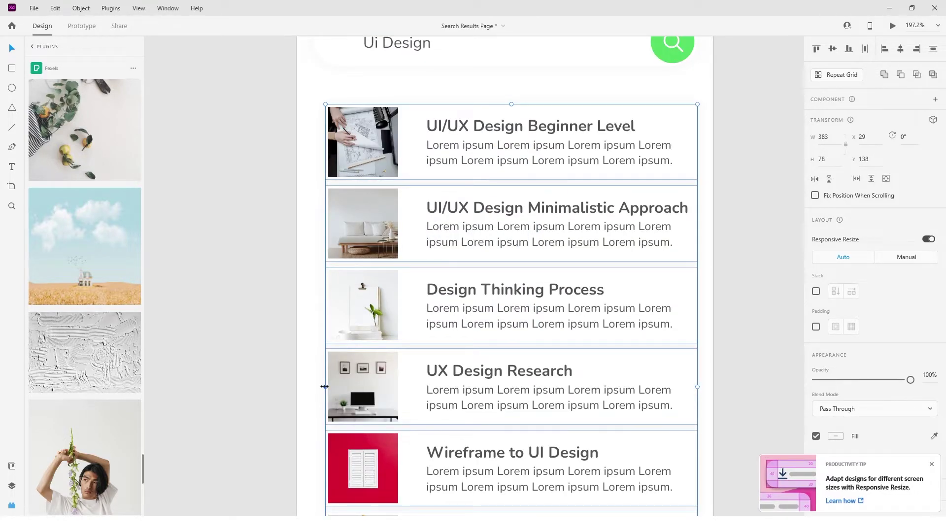
# - Move the text blocks of all seven cards left, closer to their thumbnails
pyautogui.click(572, 157)
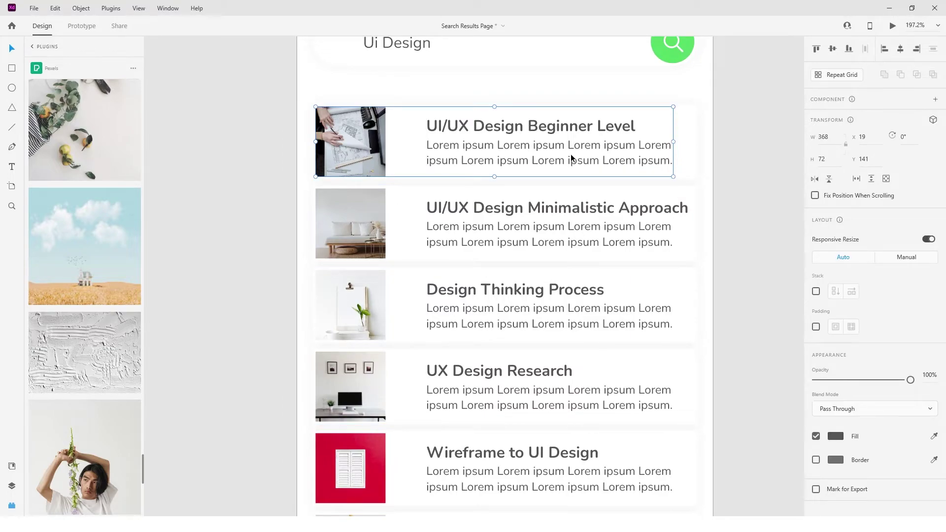
pyautogui.scroll(-4, 571, 154)
pyautogui.click(487, 444)
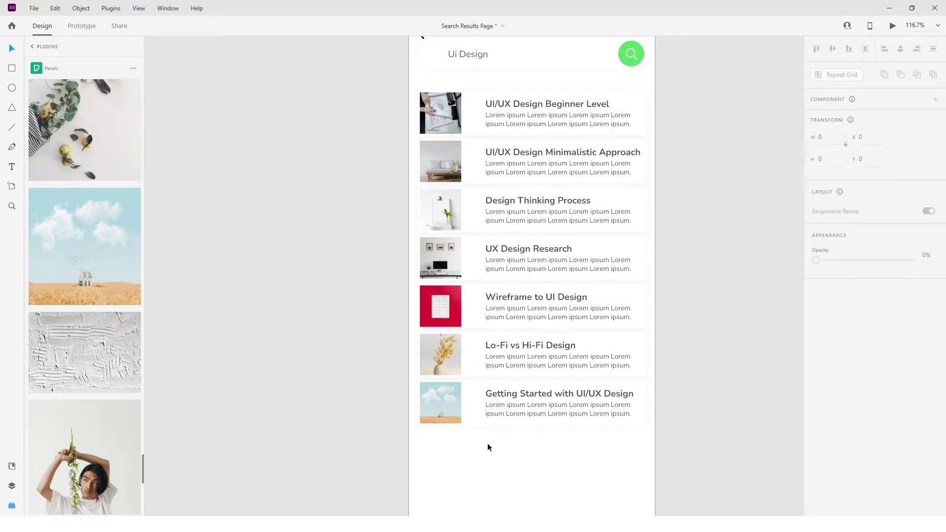
pyautogui.moveTo(488, 447); pyautogui.dragTo(561, 107)
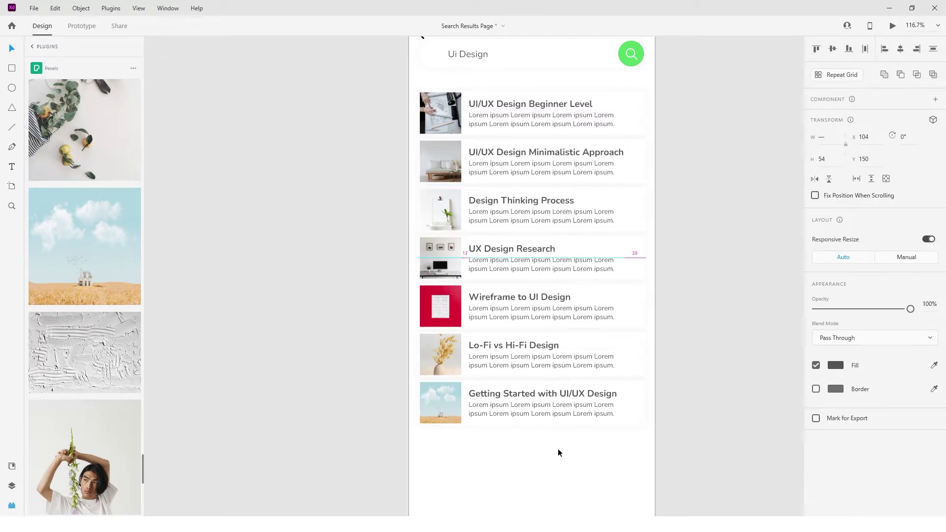
pyautogui.press('Right')
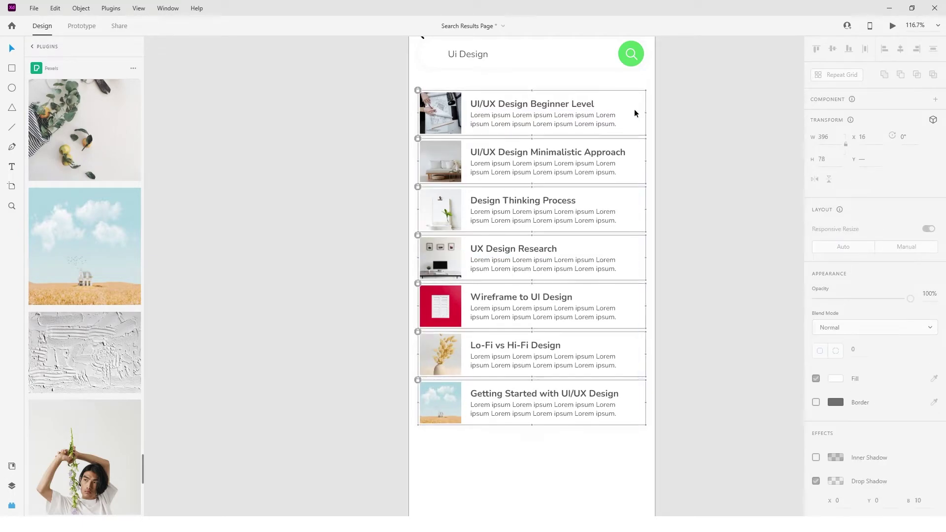
# - Unlock the card backgrounds and regroup each result card with its thumbnail and text
pyautogui.hotkey('ctrl', 'l')
pyautogui.moveTo(657, 134); pyautogui.dragTo(424, 82)
pyautogui.hotkey('ctrl', 'g')
pyautogui.moveTo(338, 175); pyautogui.dragTo(497, 153)
pyautogui.hotkey('ctrl', 'g')
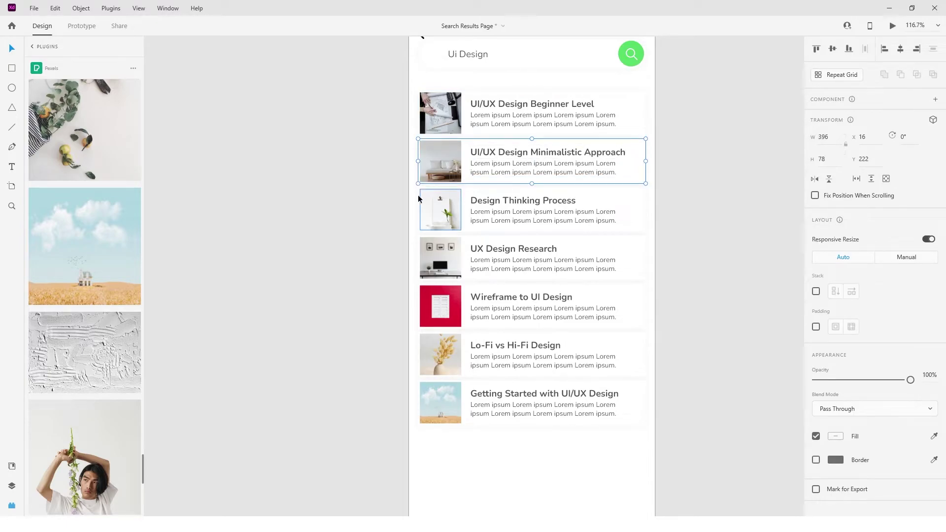
pyautogui.moveTo(414, 201); pyautogui.dragTo(512, 215)
pyautogui.hotkey('ctrl', 'g')
pyautogui.moveTo(413, 252); pyautogui.dragTo(516, 264)
pyautogui.hotkey('ctrl', 'g')
pyautogui.moveTo(414, 297); pyautogui.dragTo(513, 311)
pyautogui.hotkey('ctrl', 'g')
pyautogui.moveTo(414, 343); pyautogui.dragTo(513, 356)
pyautogui.click(542, 446)
# - Shift the "Ui Design" text left inside the search bar and group the search bar's elements
pyautogui.scroll(-2, 543, 446)
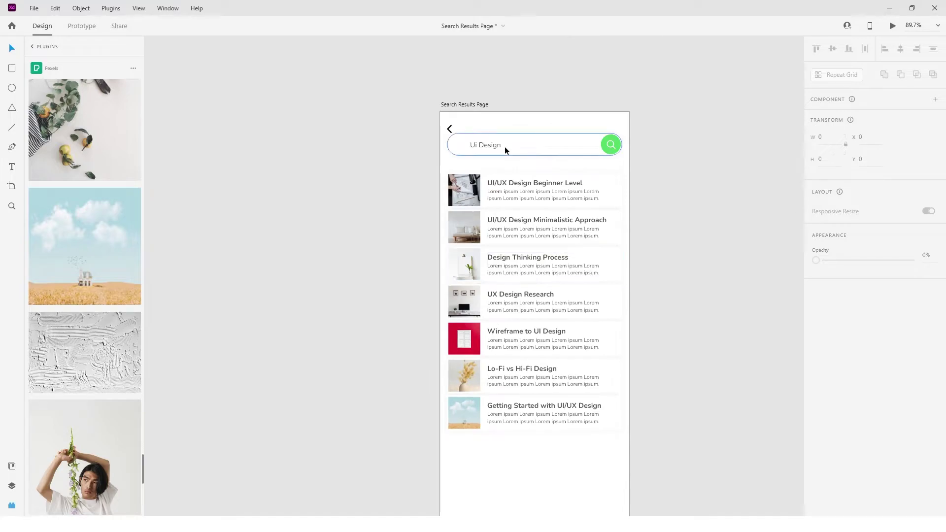
pyautogui.click(480, 147)
pyautogui.hotkey('shift', 'Left')
pyautogui.hotkey('shift', 'Left')
pyautogui.hotkey('shift', 'Left')
pyautogui.click(475, 123)
pyautogui.moveTo(475, 122); pyautogui.dragTo(614, 152)
pyautogui.hotkey('ctrl', 'g')
# - Move the search bar and all result cards down by 32 px, away from the back arrow
pyautogui.moveTo(569, 173); pyautogui.dragTo(574, 447)
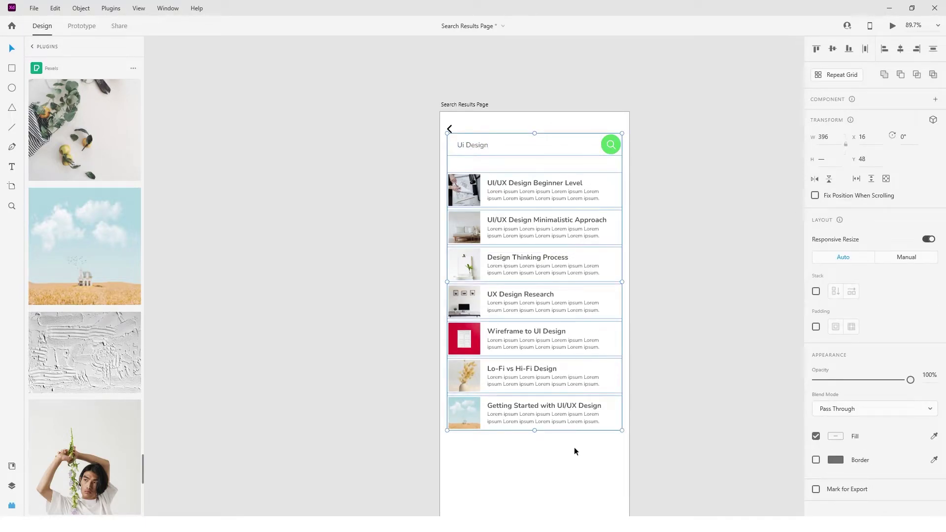
pyautogui.hotkey('shift', 'Down')
pyautogui.hotkey('shift', 'Down')
pyautogui.hotkey('shift', 'Down')
pyautogui.press('Down')
pyautogui.press('Down')
pyautogui.scroll(-2, 587, 406)
pyautogui.click(276, 214)
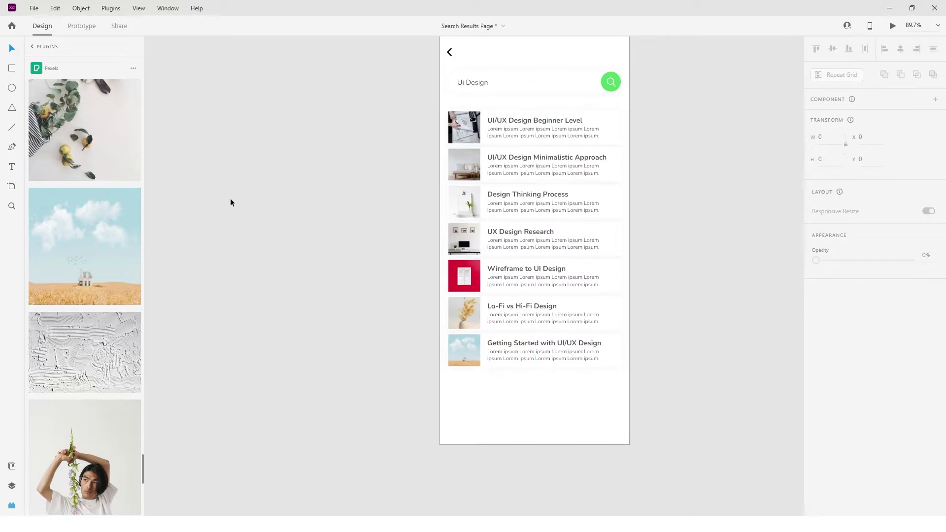
# - Add a "See more" text below the last card, aligned with the cards' left edge at X 16
pyautogui.click(528, 379)
pyautogui.click(13, 50)
pyautogui.scroll(3, 553, 369)
pyautogui.moveTo(549, 388); pyautogui.dragTo(376, 381)
# - Style the "See more" text at size 12 with the green fill of the search button
pyautogui.click(821, 329)
pyautogui.press('Down')
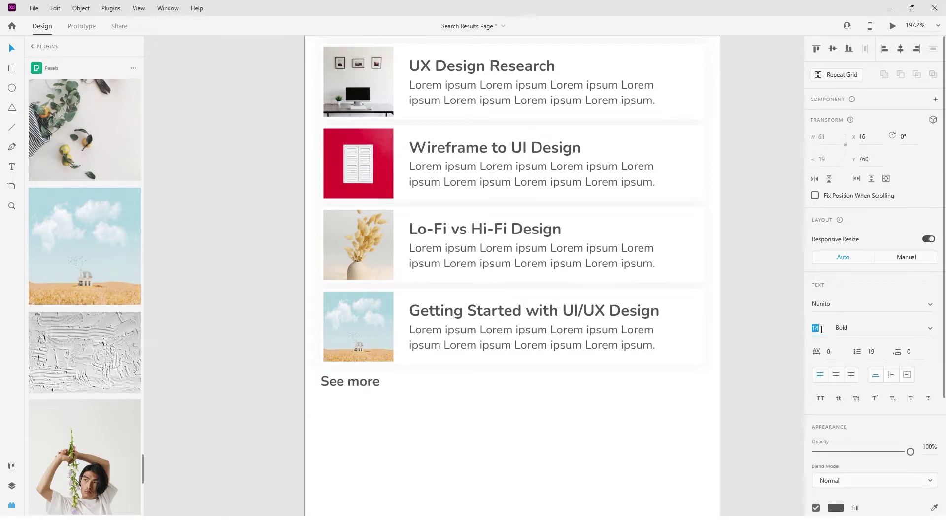
pyautogui.click(931, 329)
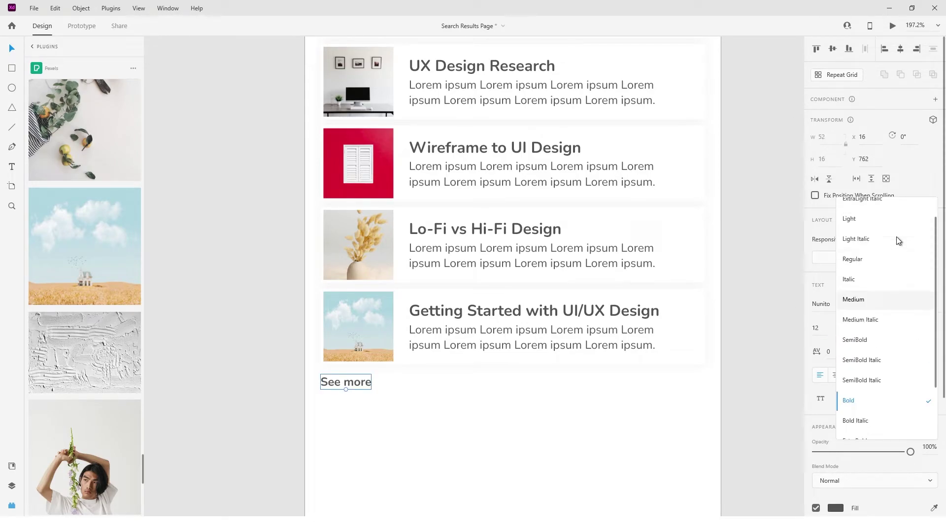
pyautogui.click(897, 243)
pyautogui.scroll(-2, 590, 423)
pyautogui.click(836, 508)
pyautogui.click(728, 502)
pyautogui.click(601, 462)
pyautogui.hotkey('ctrl', '0')
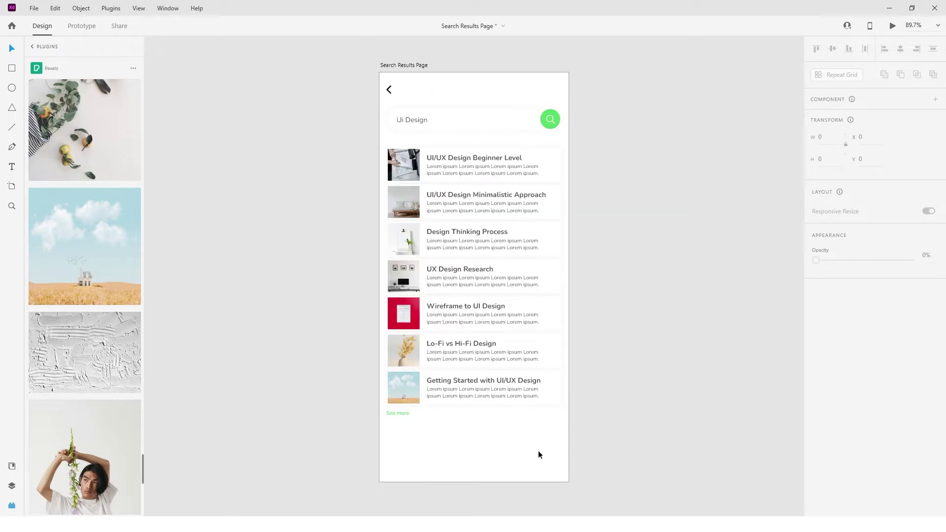
# - Shift the back arrow slightly down, closer to the search bar
pyautogui.moveTo(387, 89); pyautogui.dragTo(388, 92)
pyautogui.click(587, 135)
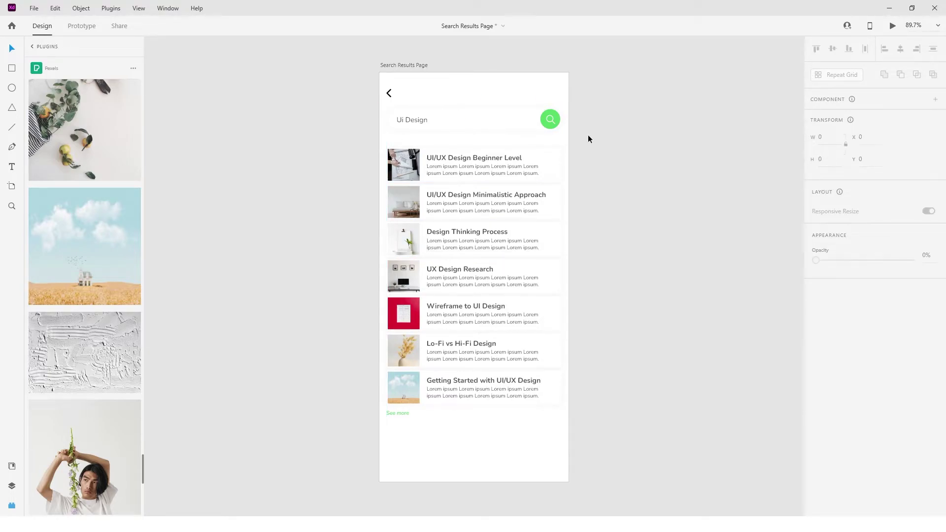
# - Draw a borderless white rectangle 428 by 46 px across the artboard's bottom edge at Y 880
pyautogui.scroll(-3, 588, 134)
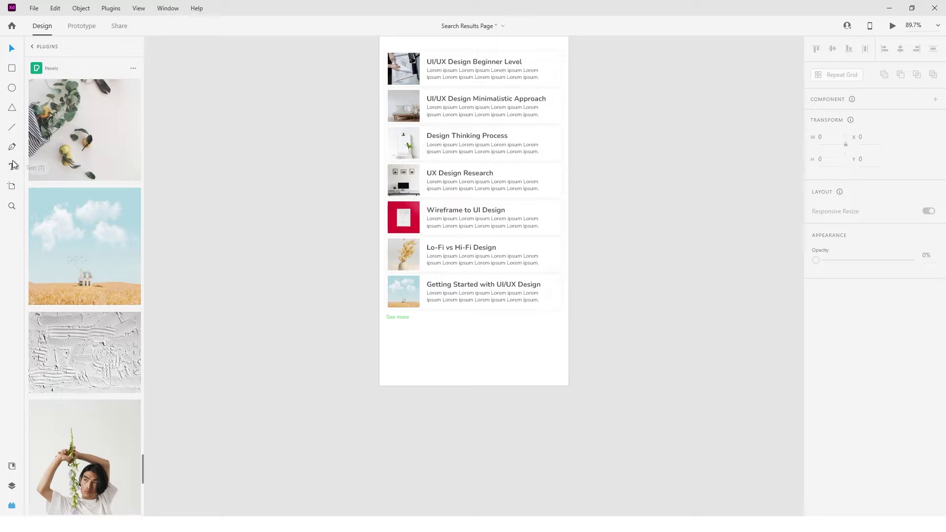
pyautogui.moveTo(380, 366); pyautogui.dragTo(570, 386)
pyautogui.press('v')
pyautogui.click(816, 413)
# - Give the bottom bar a drop shadow with X 0, Y -3, blur 10 and #000000 at 6% opacity
pyautogui.scroll(-2, 833, 433)
pyautogui.click(816, 452)
pyautogui.click(886, 472)
pyautogui.press('Return')
pyautogui.write('10')
pyautogui.press('Return')
pyautogui.click(835, 453)
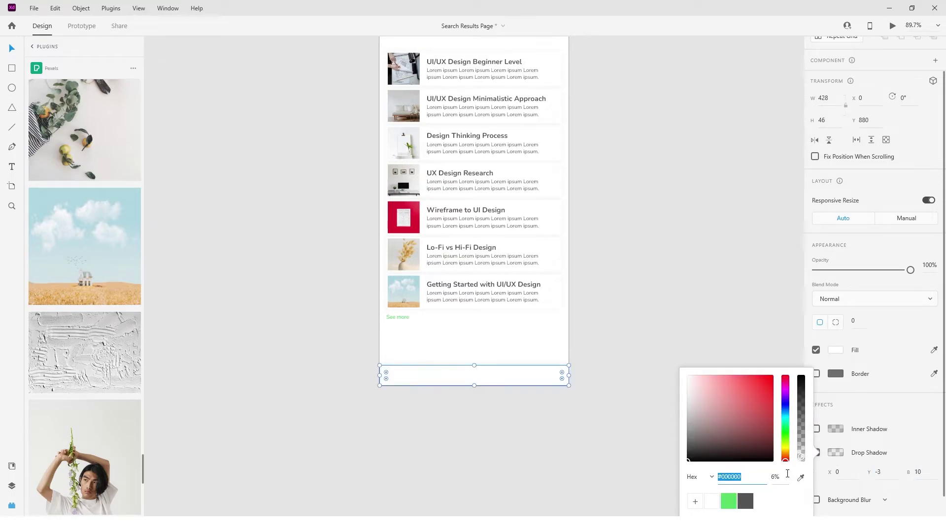
pyautogui.click(581, 393)
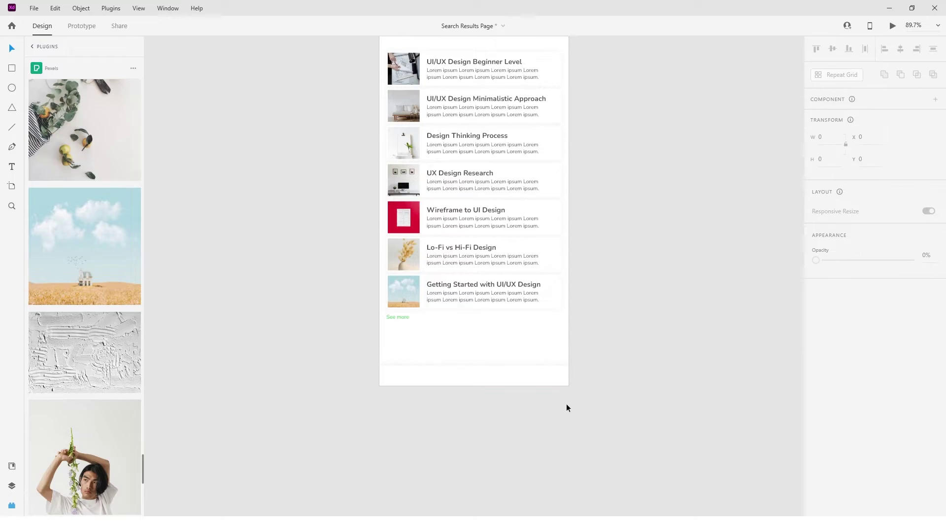
# - Add a magnifying-glass icon from the Icons 4 Design plugin to the bottom bar
pyautogui.click(495, 376)
pyautogui.scroll(5, 495, 376)
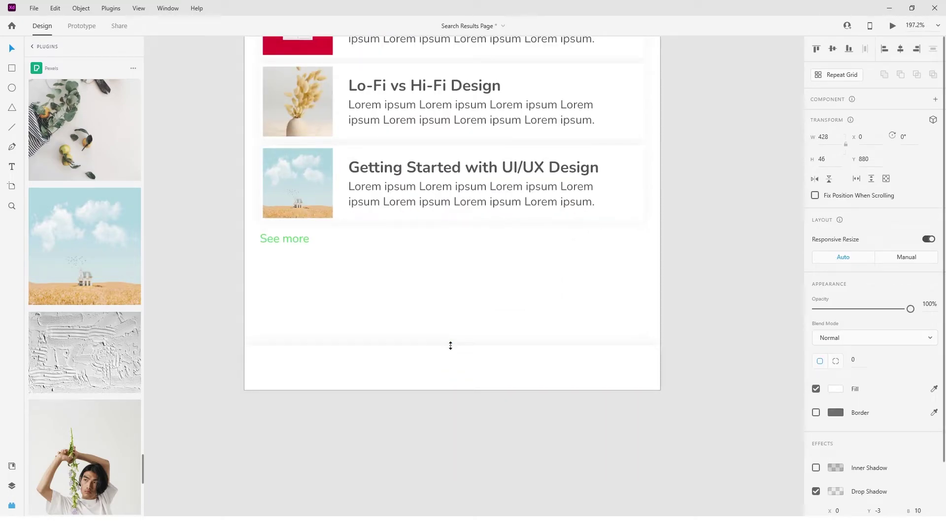
pyautogui.click(183, 339)
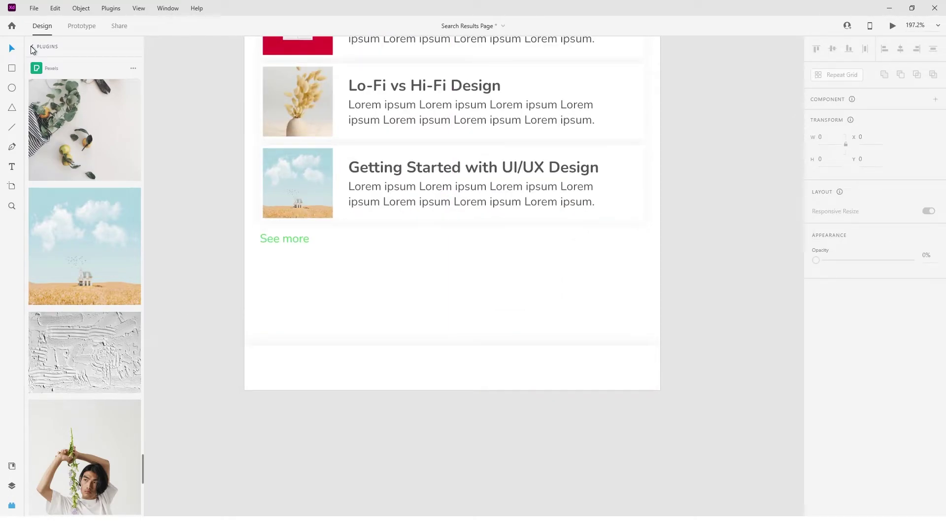
pyautogui.click(32, 47)
pyautogui.click(62, 352)
pyautogui.moveTo(729, 374); pyautogui.dragTo(396, 378)
# - Find "home" icons, add the md-home icon to the bottom bar and place the magnifying glass to its right
pyautogui.doubleClick(61, 99)
pyautogui.write('home')
pyautogui.moveTo(61, 267); pyautogui.dragTo(432, 375)
pyautogui.press('Delete')
pyautogui.moveTo(69, 285); pyautogui.dragTo(309, 364)
pyautogui.moveTo(409, 379); pyautogui.dragTo(379, 373)
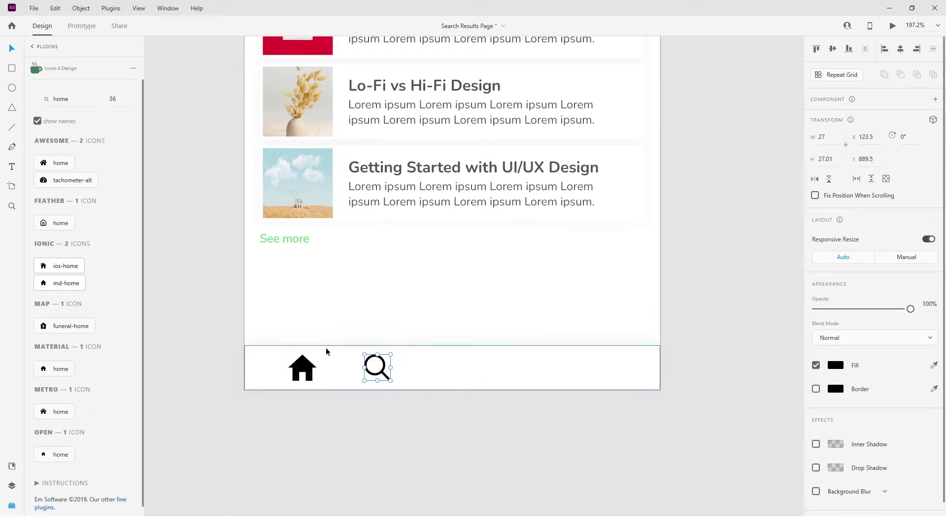
# - Search the icon library for "explore" and "compass", and add a solid compass icon to the bottom bar
pyautogui.write('explore')
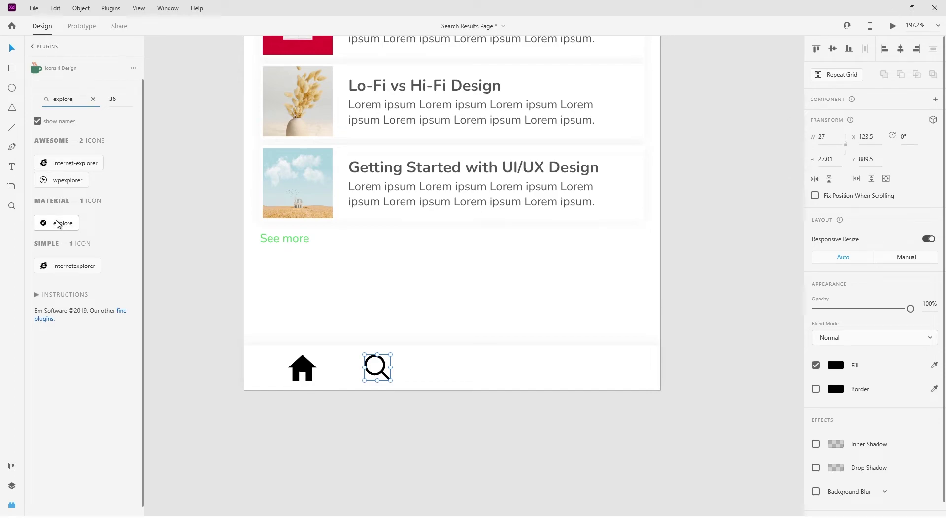
pyautogui.write('compass')
pyautogui.click(77, 283)
pyautogui.moveTo(412, 368)
pyautogui.mouseDown()
pyautogui.moveTo(468, 365)
pyautogui.moveTo(484, 381)
pyautogui.moveTo(607, 373)
pyautogui.mouseUp()
# - Add a borderless 32 by 32 px circle at the bar's far end and fill it with a random blond female profile photo
pyautogui.click(35, 47)
pyautogui.press('v')
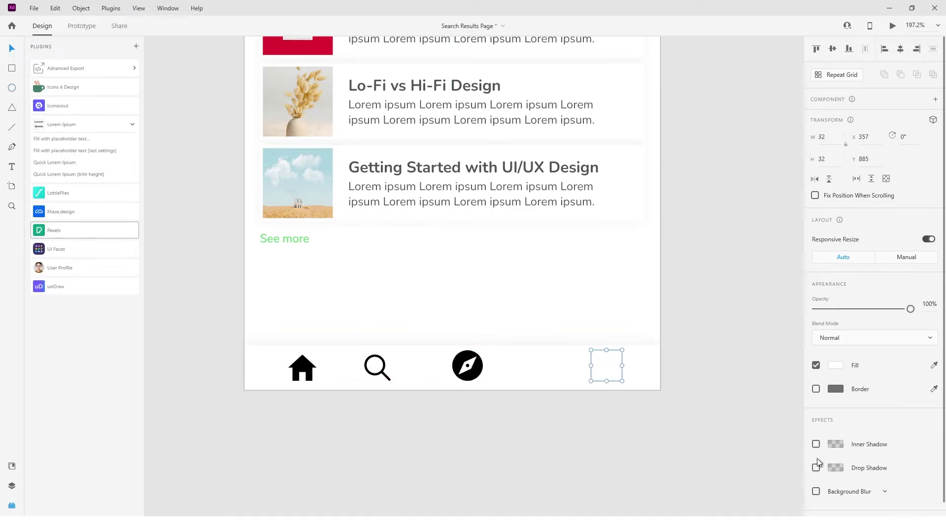
pyautogui.scroll(-1, 816, 473)
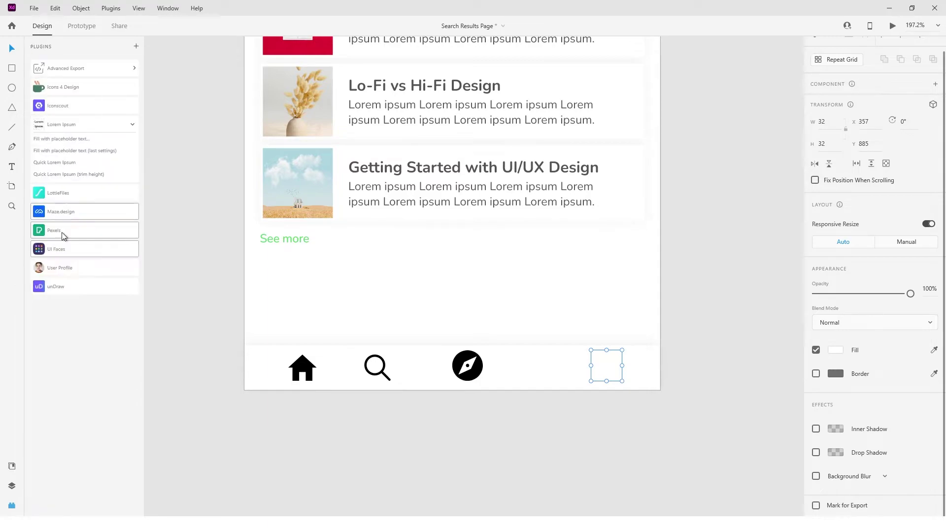
pyautogui.click(59, 267)
pyautogui.click(96, 320)
pyautogui.click(107, 267)
pyautogui.click(92, 140)
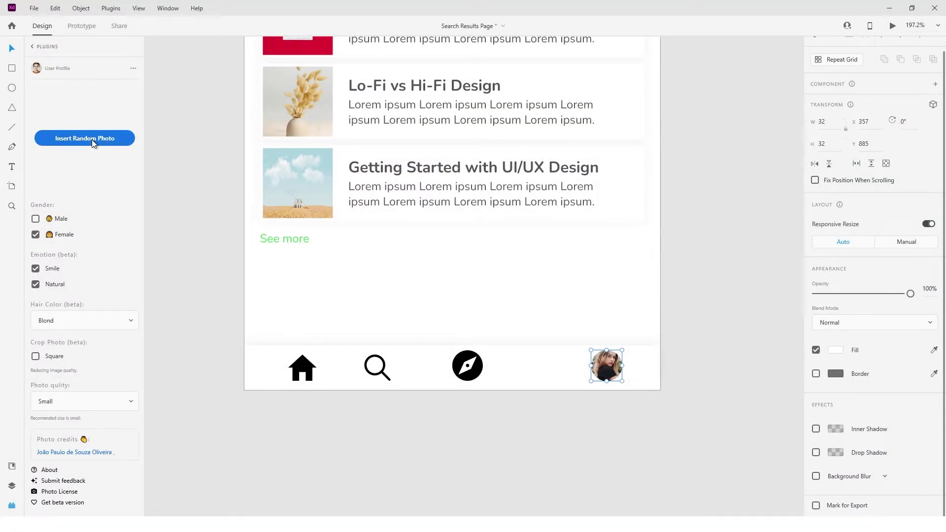
pyautogui.click(91, 139)
pyautogui.click(476, 322)
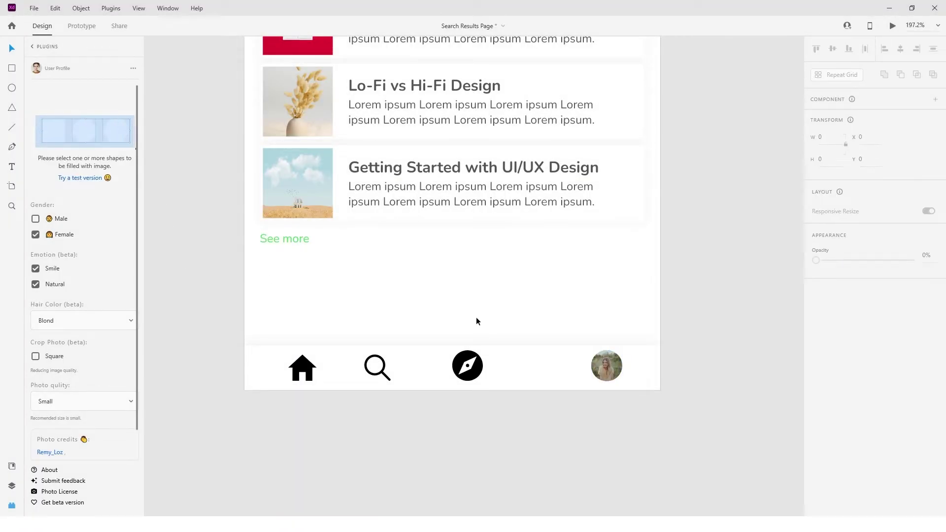
# - Scale down the home, search, compass and profile photo elements together
pyautogui.click(302, 370)
pyautogui.keyDown('shift'); pyautogui.click(376, 370); pyautogui.keyUp('shift')
pyautogui.keyDown('shift'); pyautogui.click(465, 368); pyautogui.keyUp('shift')
pyautogui.keyDown('shift'); pyautogui.click(606, 368); pyautogui.keyUp('shift')
pyautogui.moveTo(622, 381); pyautogui.dragTo(560, 376)
pyautogui.hotkey('ctrl', '0')
pyautogui.scroll(5, 501, 486)
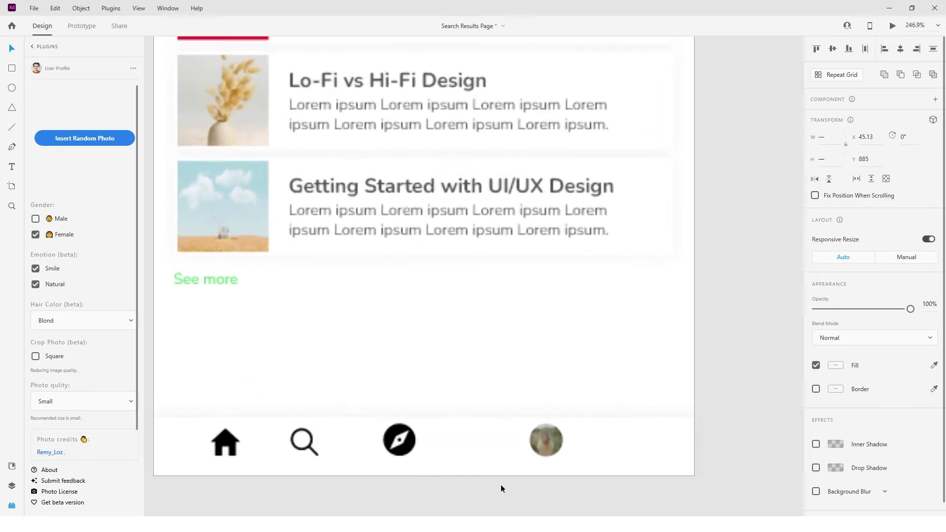
pyautogui.moveTo(564, 457); pyautogui.dragTo(500, 451)
# - Align the four navigation icons vertically to the middle of the bottom bar
pyautogui.scroll(-1, 564, 458)
pyautogui.click(833, 49)
pyautogui.click(396, 496)
pyautogui.moveTo(205, 378); pyautogui.dragTo(535, 436)
pyautogui.keyDown('shift'); pyautogui.click(540, 435); pyautogui.keyUp('shift')
pyautogui.keyDown('shift'); pyautogui.click(518, 425); pyautogui.keyUp('shift')
pyautogui.click(832, 52)
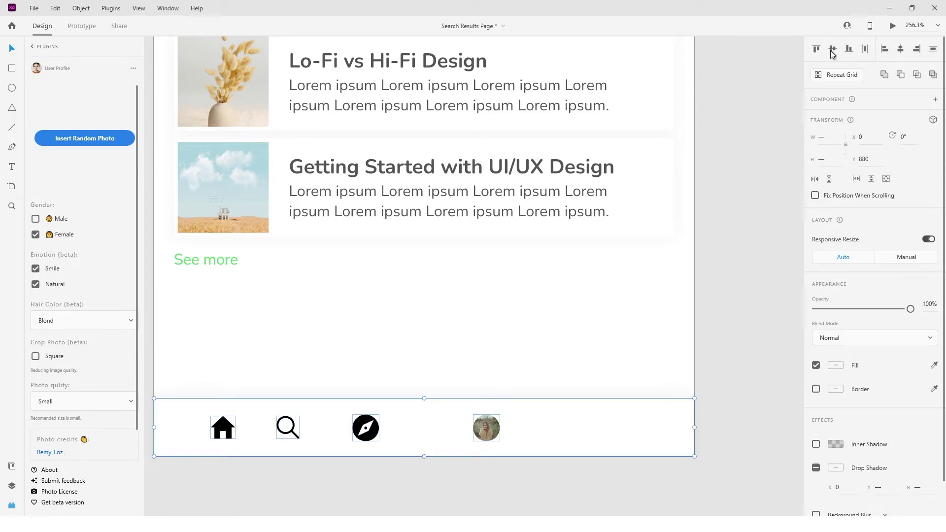
# - Spread the four navigation icons evenly across the bar from X 37, checking them against the layout grid
pyautogui.click(487, 428)
pyautogui.moveTo(487, 428); pyautogui.dragTo(634, 433)
pyautogui.moveTo(222, 429); pyautogui.dragTo(213, 429)
pyautogui.moveTo(189, 377); pyautogui.dragTo(625, 438)
pyautogui.keyDown('shift'); pyautogui.click(661, 427); pyautogui.keyUp('shift')
pyautogui.hotkey('ctrl', 'shift', 'h')
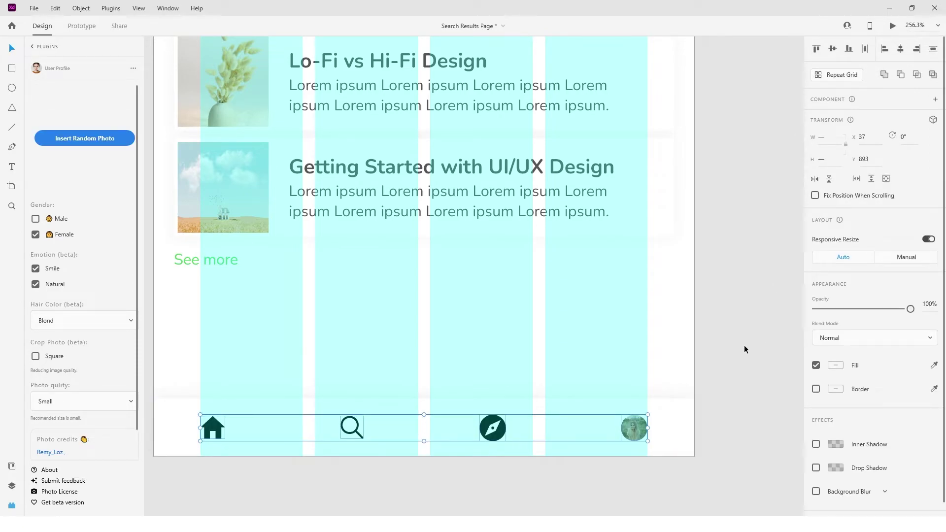
pyautogui.hotkey('ctrl', 'shift', "'")
# - Fill the bottom bar's search icon with the green swatch
pyautogui.scroll(-3, 606, 346)
pyautogui.click(614, 343)
pyautogui.scroll(3, 539, 395)
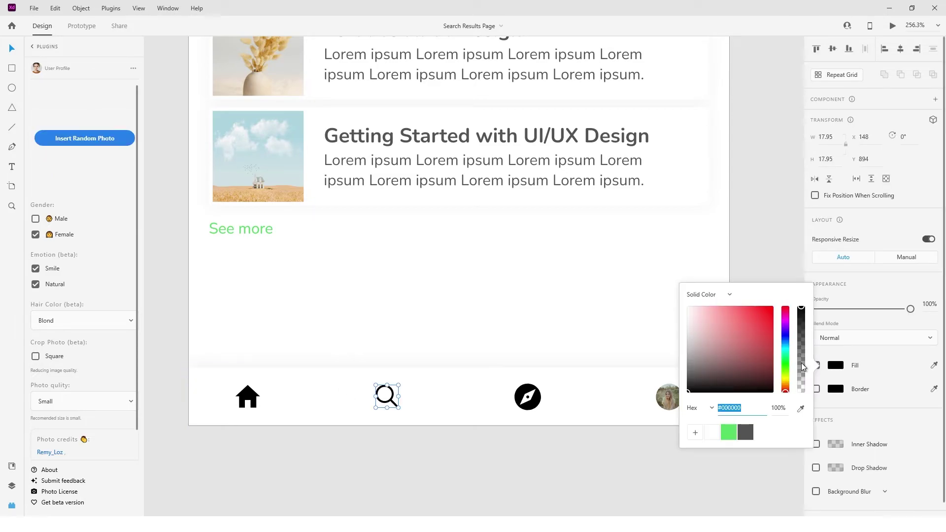
pyautogui.click(613, 467)
# - Try restyling the home and compass icons with a border, removing the home icon's fill
pyautogui.doubleClick(248, 397)
pyautogui.click(817, 366)
pyautogui.click(817, 389)
pyautogui.click(835, 390)
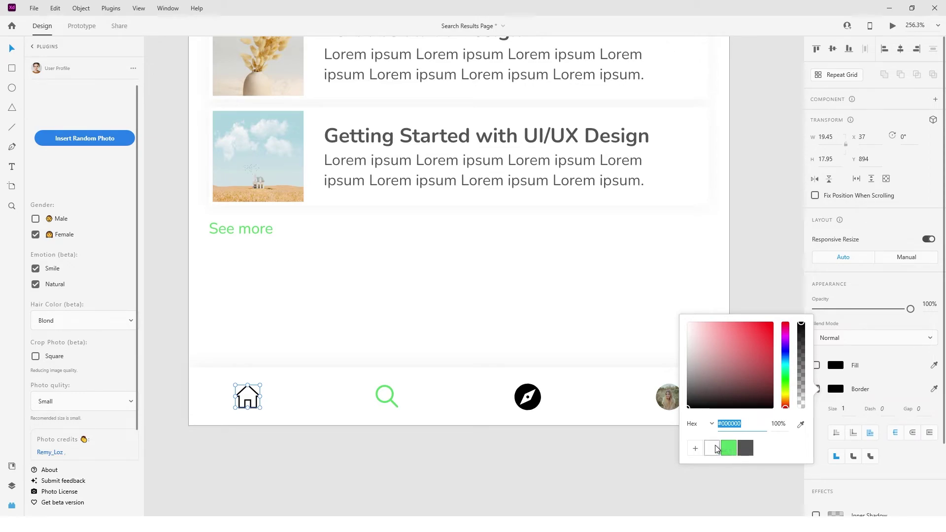
pyautogui.hotkey('ctrl', 'z')
pyautogui.hotkey('ctrl', 'z')
pyautogui.click(715, 445)
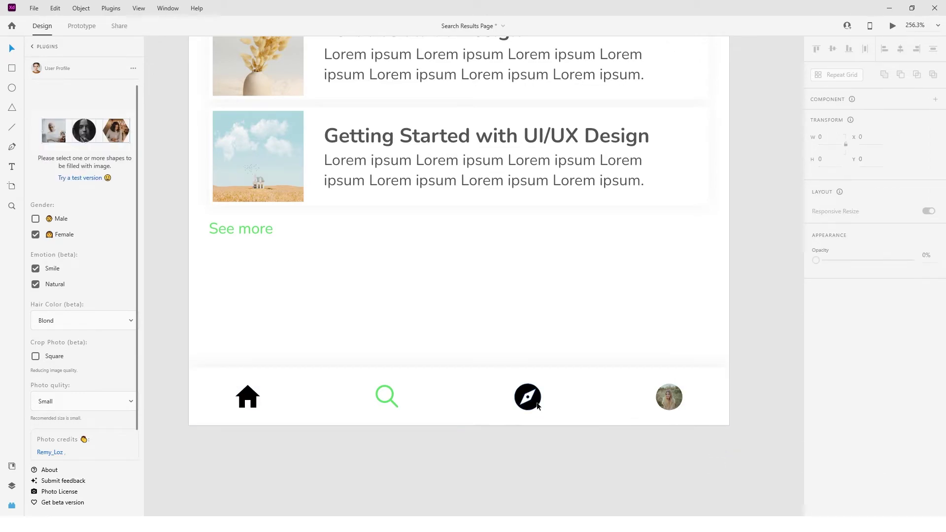
pyautogui.doubleClick(535, 401)
pyautogui.click(816, 389)
pyautogui.click(759, 393)
# - Fill the bottom bar's search icon with white
pyautogui.hotkey('ctrl', '0')
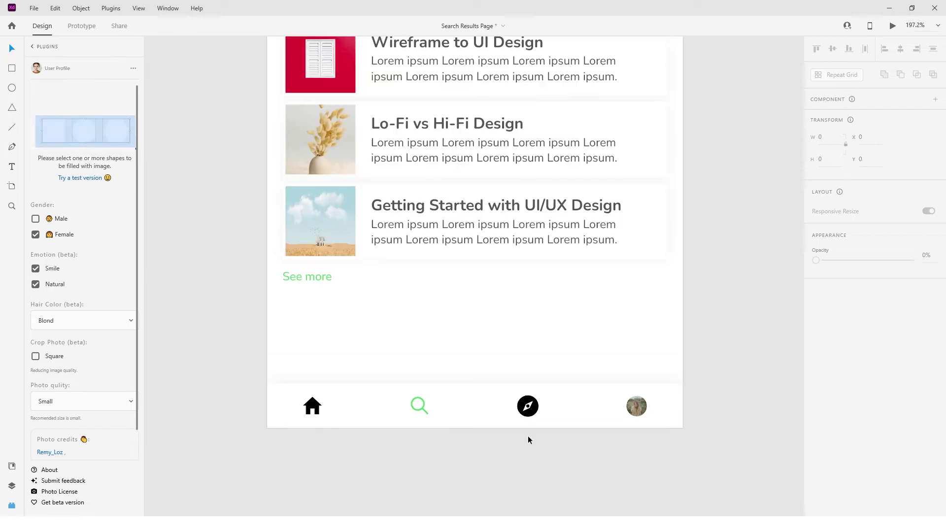
pyautogui.scroll(5, 451, 472)
pyautogui.scroll(-2, 448, 473)
pyautogui.doubleClick(443, 395)
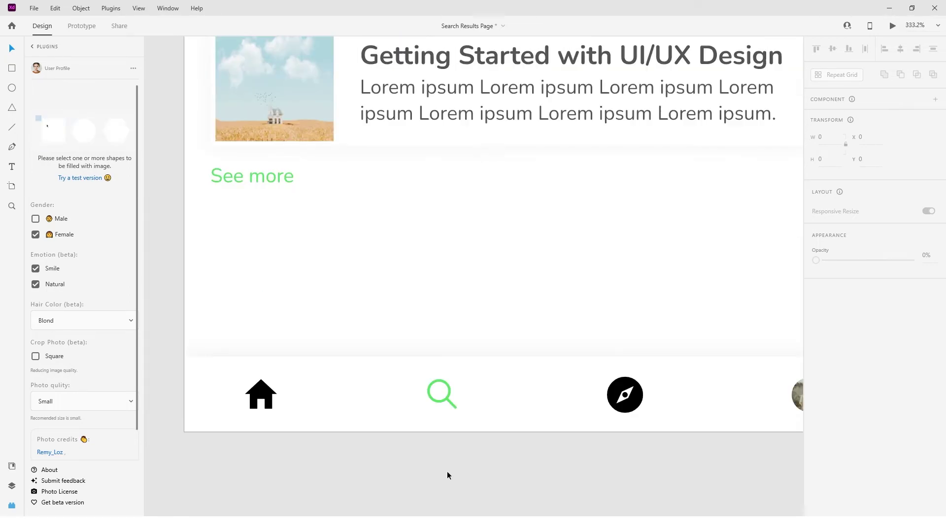
pyautogui.click(836, 365)
pyautogui.click(711, 434)
pyautogui.click(836, 366)
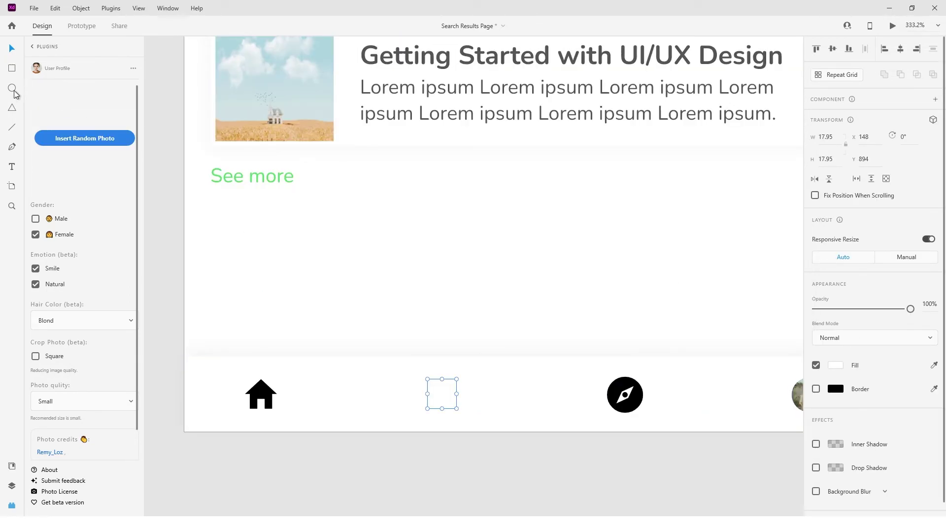
# - Place a 32 by 32 px circle with the green swatch fill behind the bottom bar's search icon
pyautogui.moveTo(442, 396); pyautogui.dragTo(468, 421)
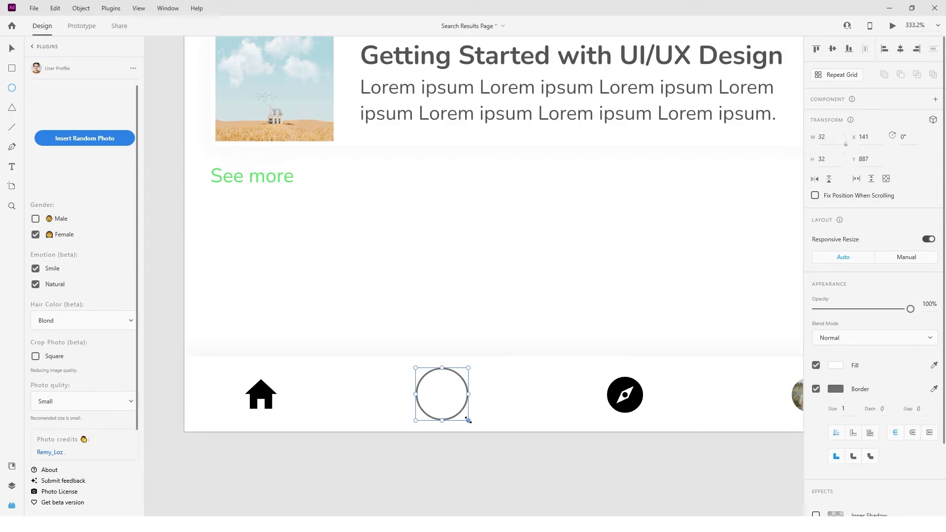
pyautogui.click(836, 365)
pyautogui.click(729, 432)
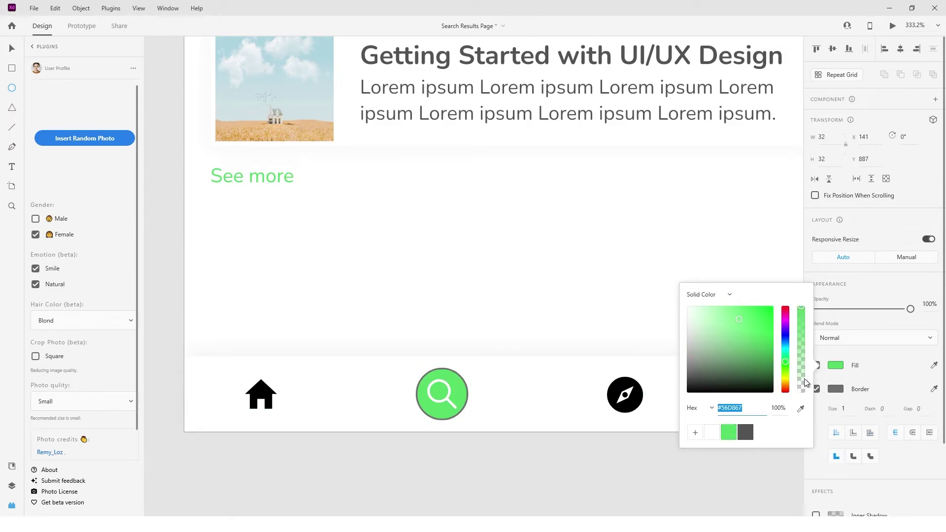
pyautogui.press('Escape')
# - Enlarge the green circle to 38 by 38 px, shift it to X 137 and remove its border
pyautogui.moveTo(467, 421); pyautogui.dragTo(473, 426)
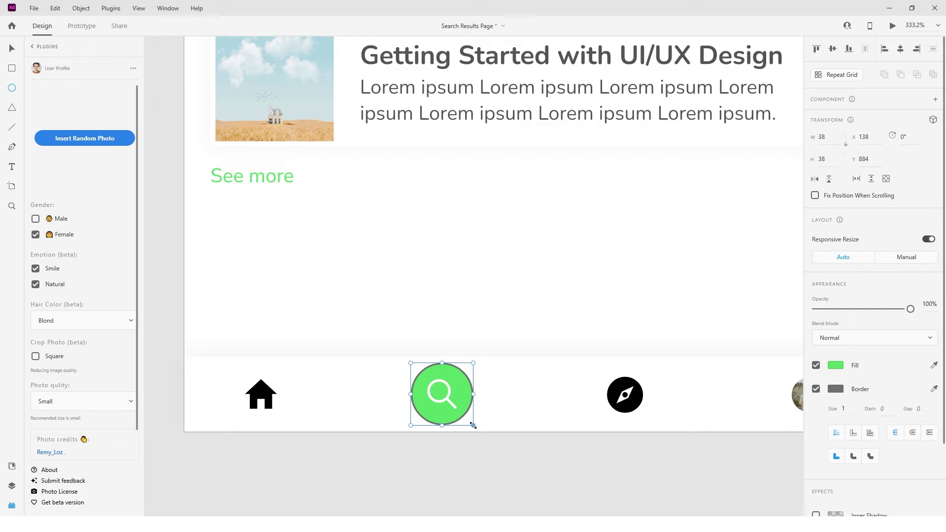
pyautogui.press('Left')
pyautogui.press('Right')
pyautogui.press('Left')
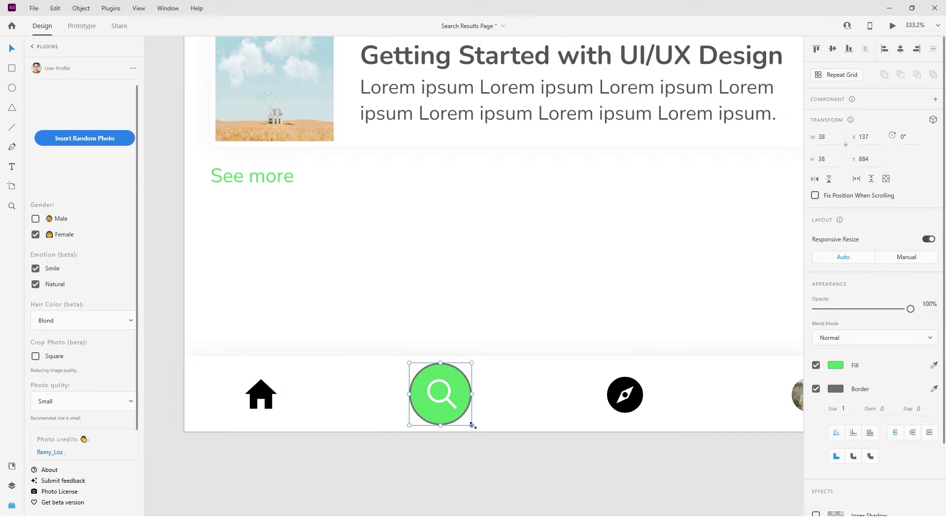
pyautogui.click(816, 389)
# - Move the bottom bar and all its icons up 10 px to Y 870
pyautogui.hotkey('ctrl', '0')
pyautogui.scroll(5, 467, 493)
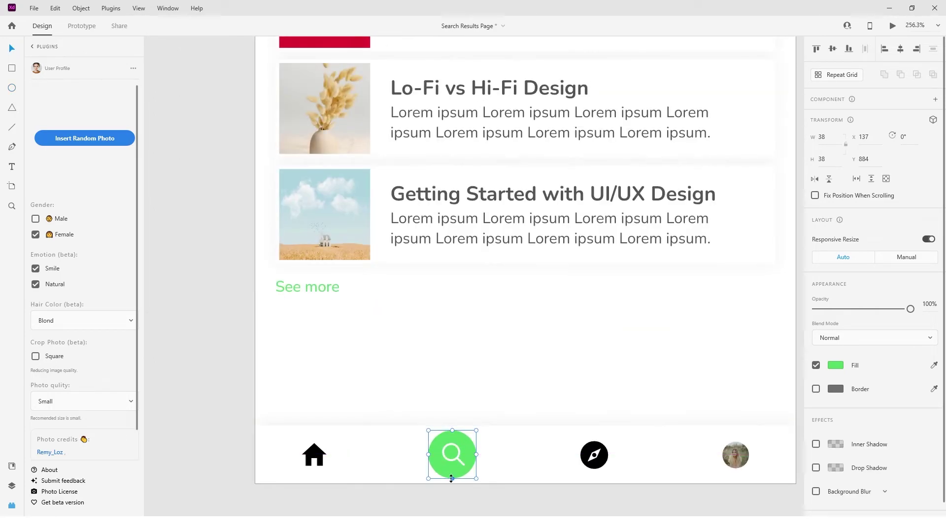
pyautogui.scroll(-5, 451, 479)
pyautogui.moveTo(389, 446); pyautogui.dragTo(548, 474)
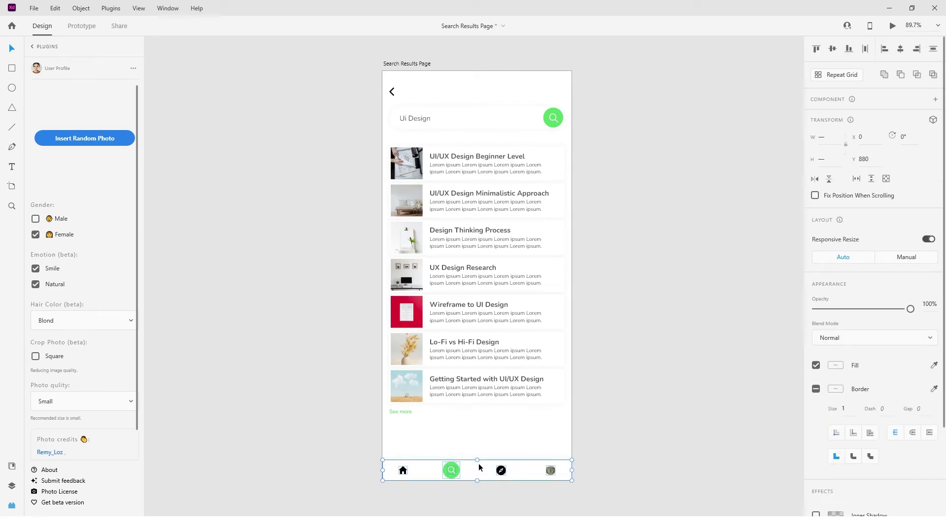
pyautogui.hotkey('shift', 'Up')
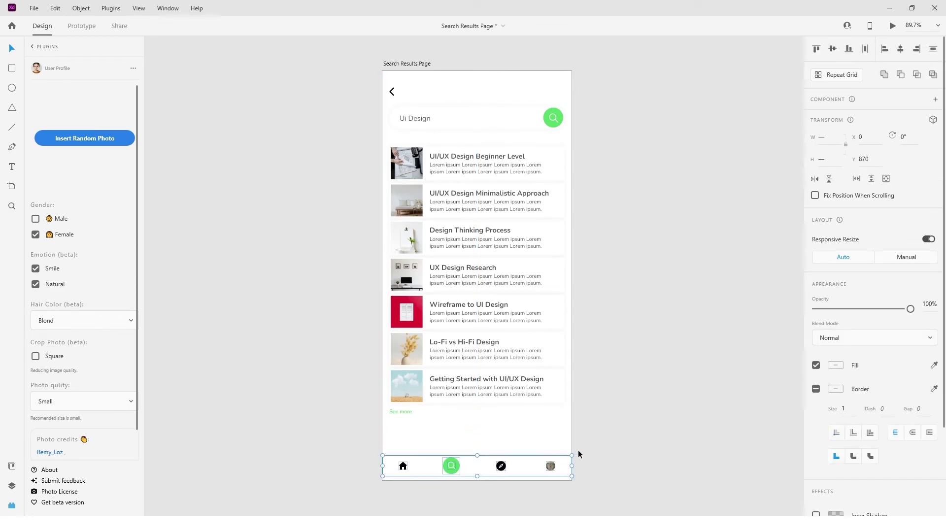
# - Extend the bottom bar's rectangle down to the artboard's lower edge
pyautogui.click(592, 445)
pyautogui.click(477, 469)
pyautogui.moveTo(476, 477); pyautogui.dragTo(477, 481)
# - Group the navigation icons and center the group vertically on the taller bottom bar
pyautogui.scroll(5, 477, 479)
pyautogui.moveTo(253, 443); pyautogui.dragTo(643, 457)
pyautogui.keyDown('shift'); pyautogui.click(488, 475); pyautogui.keyUp('shift')
pyautogui.click(833, 49)
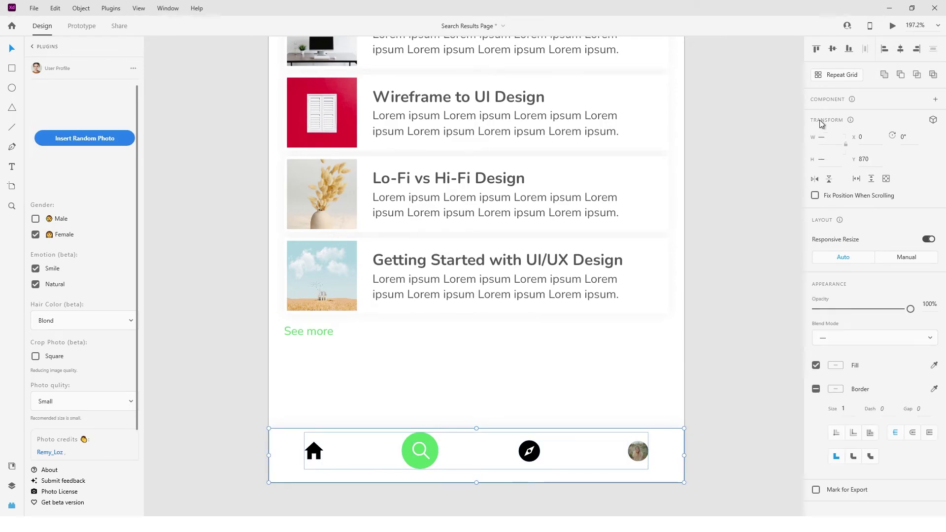
pyautogui.doubleClick(416, 456)
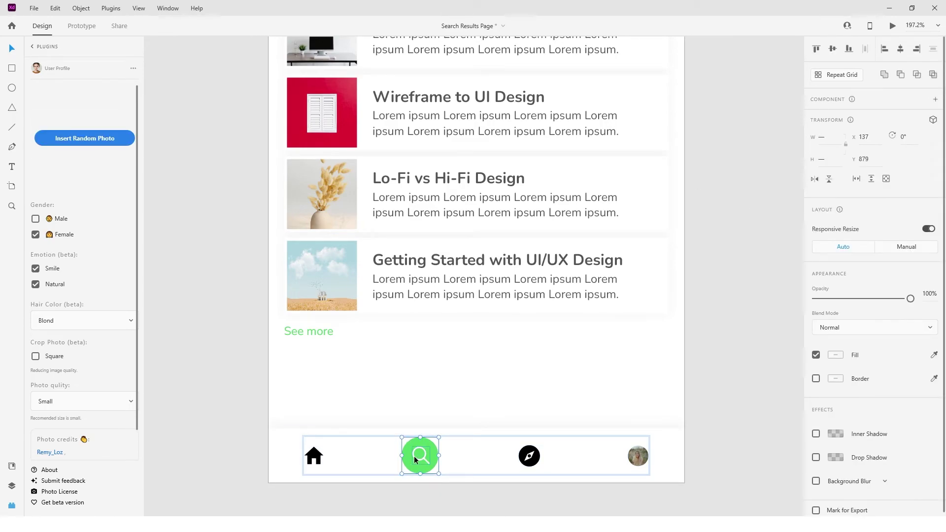
pyautogui.press('Escape')
pyautogui.click(461, 396)
pyautogui.hotkey('ctrl', '0')
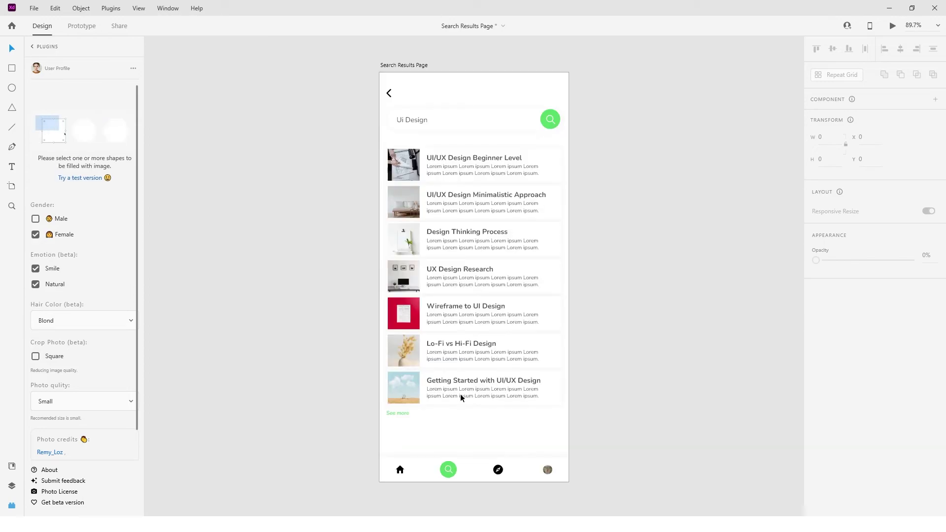
# - Nudge the green circle behind the search icon up to Y 878 and save the document
pyautogui.scroll(5, 448, 469)
pyautogui.doubleClick(454, 471)
pyautogui.press('Up')
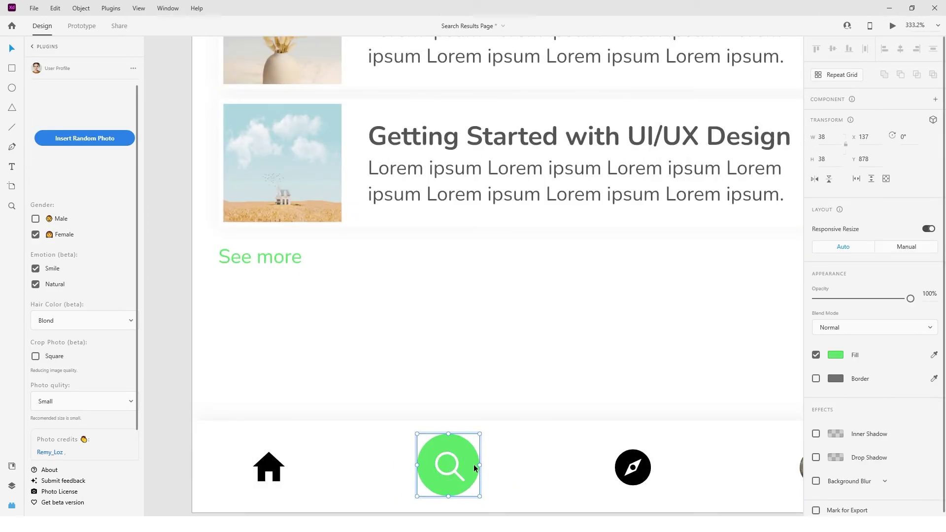
pyautogui.hotkey('ctrl', '0')
pyautogui.click(600, 436)
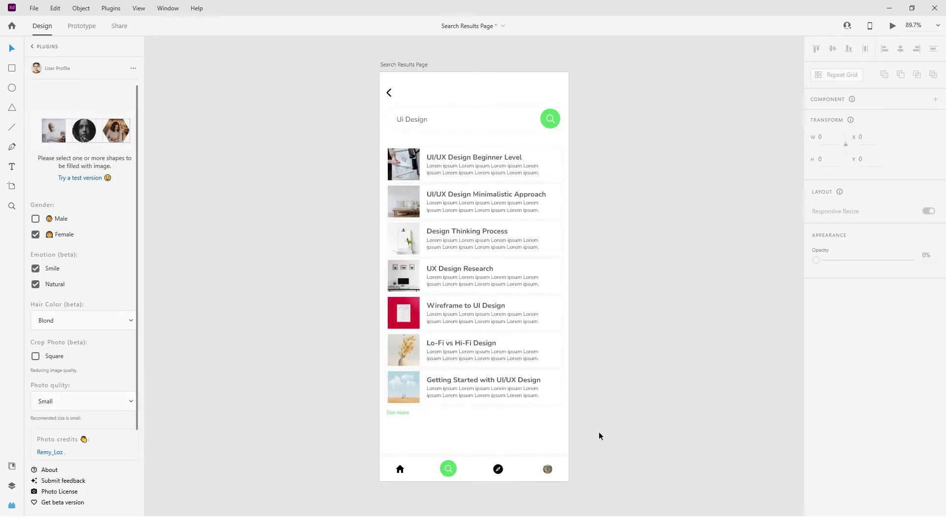
pyautogui.hotkey('ctrl', 's')
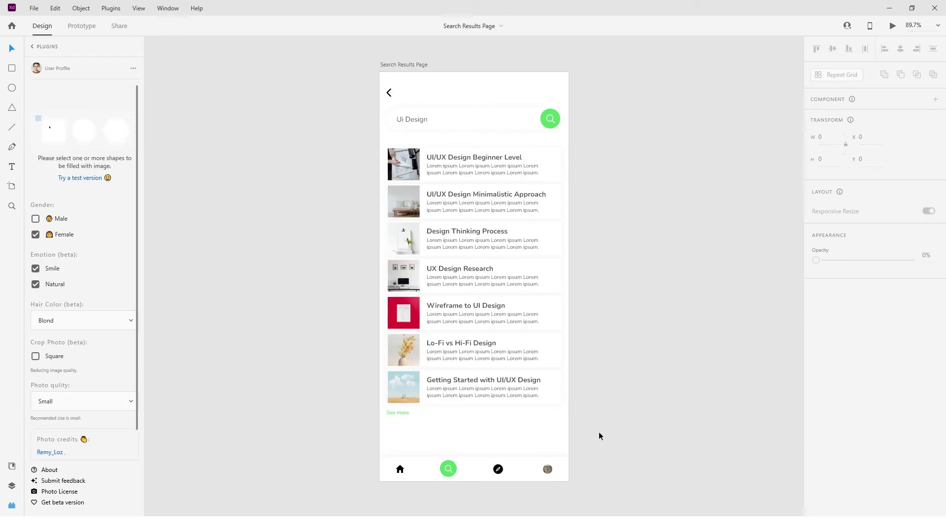
# - Duplicate the Search Results Page artboard and place the copy beside the original
pyautogui.click(392, 65)
pyautogui.moveTo(378, 178); pyautogui.dragTo(301, 179)
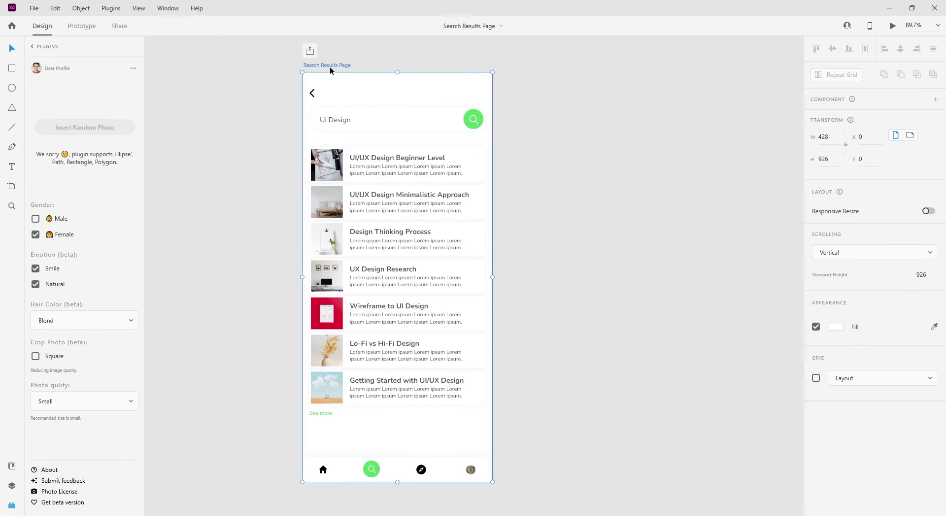
pyautogui.moveTo(330, 68); pyautogui.dragTo(546, 69)
pyautogui.scroll(-1, 443, 117)
pyautogui.scroll(1, 444, 116)
pyautogui.hscroll(2, 444, 116)
# - Delete the result cards from the duplicated artboard and move its "See more" text up below the search bar
pyautogui.moveTo(482, 140); pyautogui.dragTo(552, 432)
pyautogui.press('Delete')
pyautogui.click(458, 413)
pyautogui.moveTo(458, 417); pyautogui.dragTo(551, 160)
# - Change the duplicate's "See more" text to "No results found" at size 36, positioned at X 21, Y 147
pyautogui.doubleClick(515, 154)
pyautogui.write('No result')
pyautogui.click(819, 328)
pyautogui.press('Down')
pyautogui.press('Down')
pyautogui.press('Down')
pyautogui.press('Down')
pyautogui.press('Down')
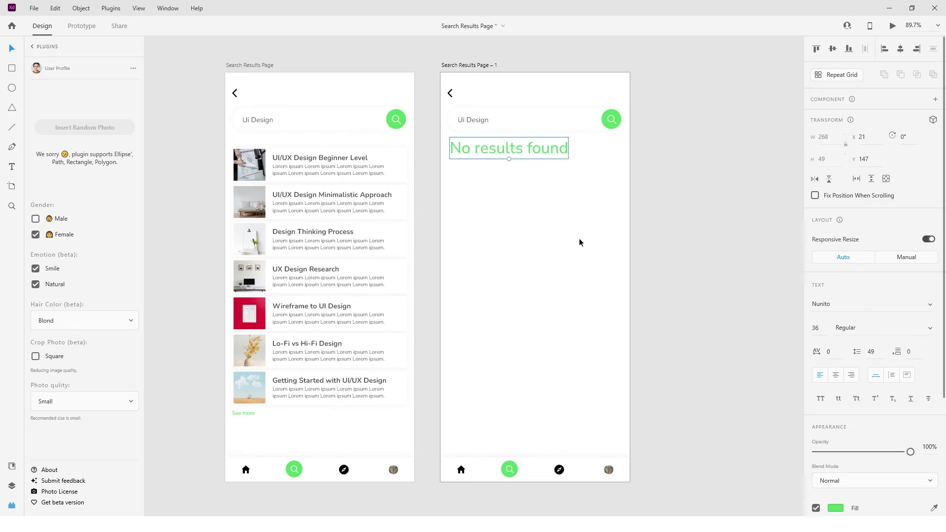
pyautogui.click(598, 262)
# - Replace the duplicate's search bar text with "Non-Disclosure Agreement Contract"
pyautogui.doubleClick(489, 121)
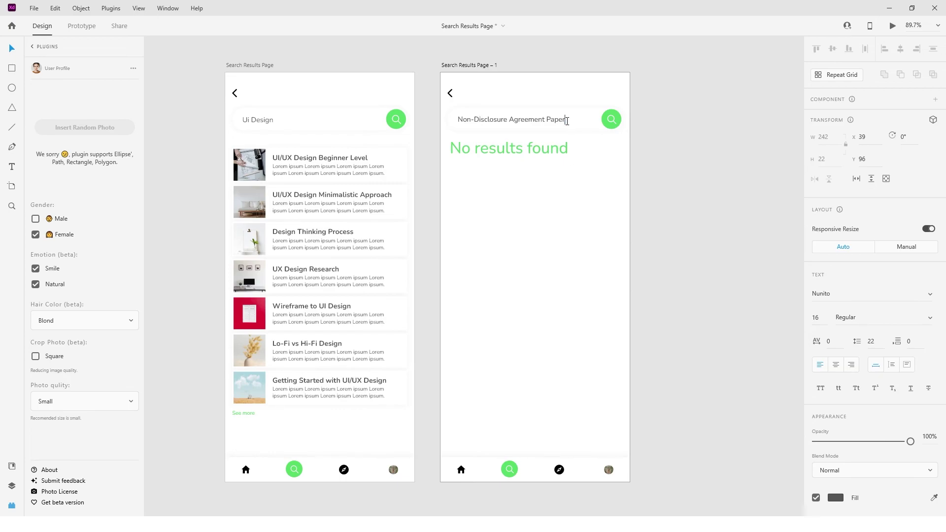
pyautogui.press('BackSpace')
pyautogui.write('Contract')
pyautogui.click(580, 218)
pyautogui.click(581, 218)
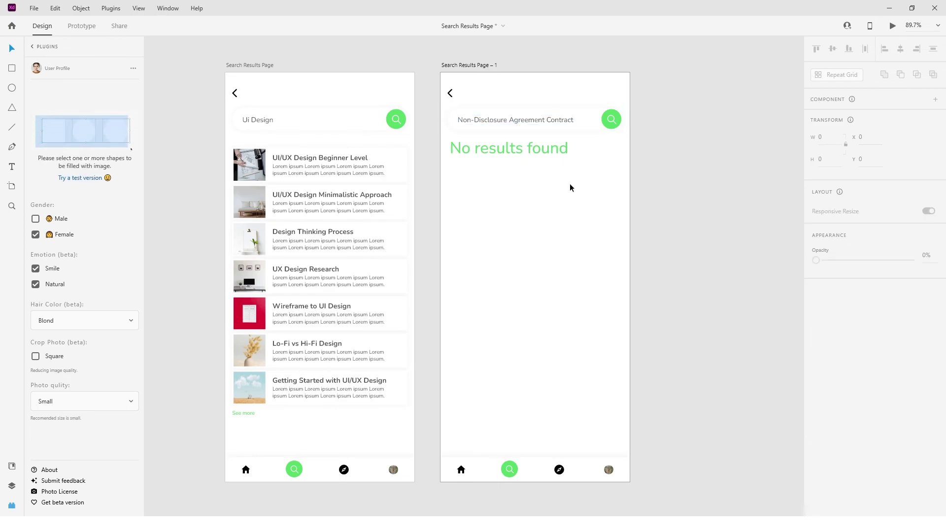